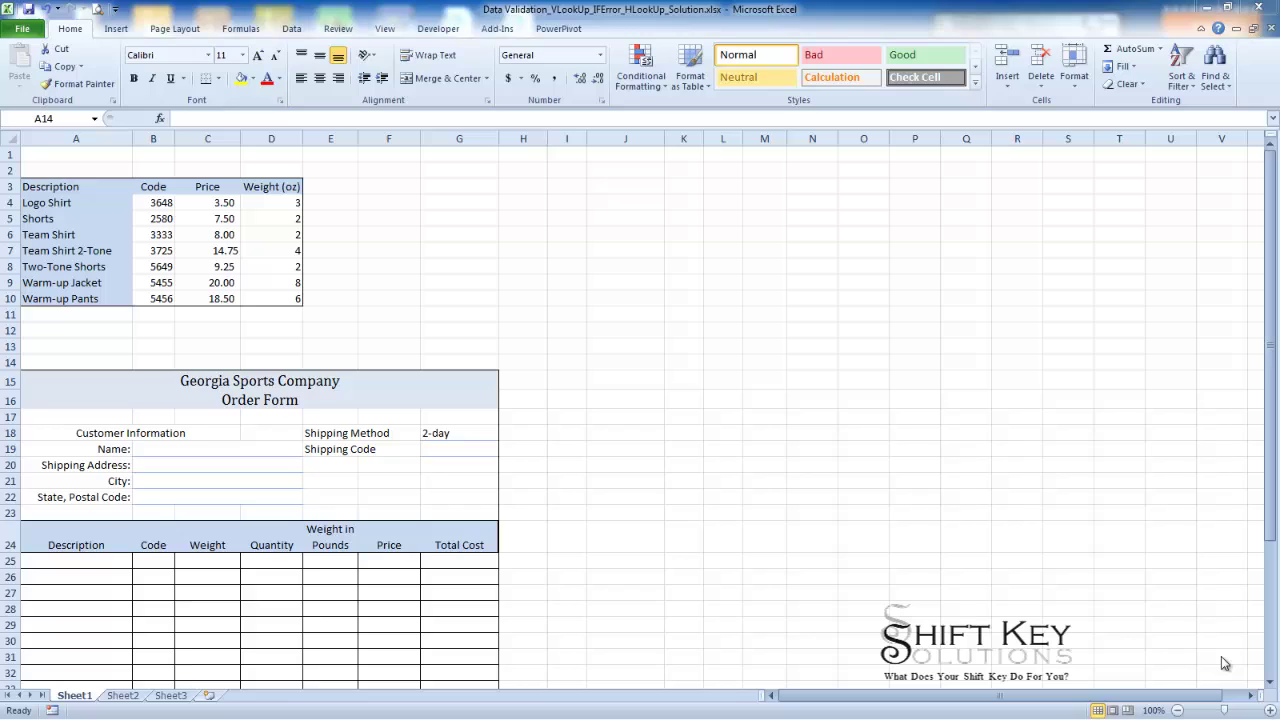
# Choose Shorts from the available items as the description of the first order line in A25.
pyautogui.click(52, 358)
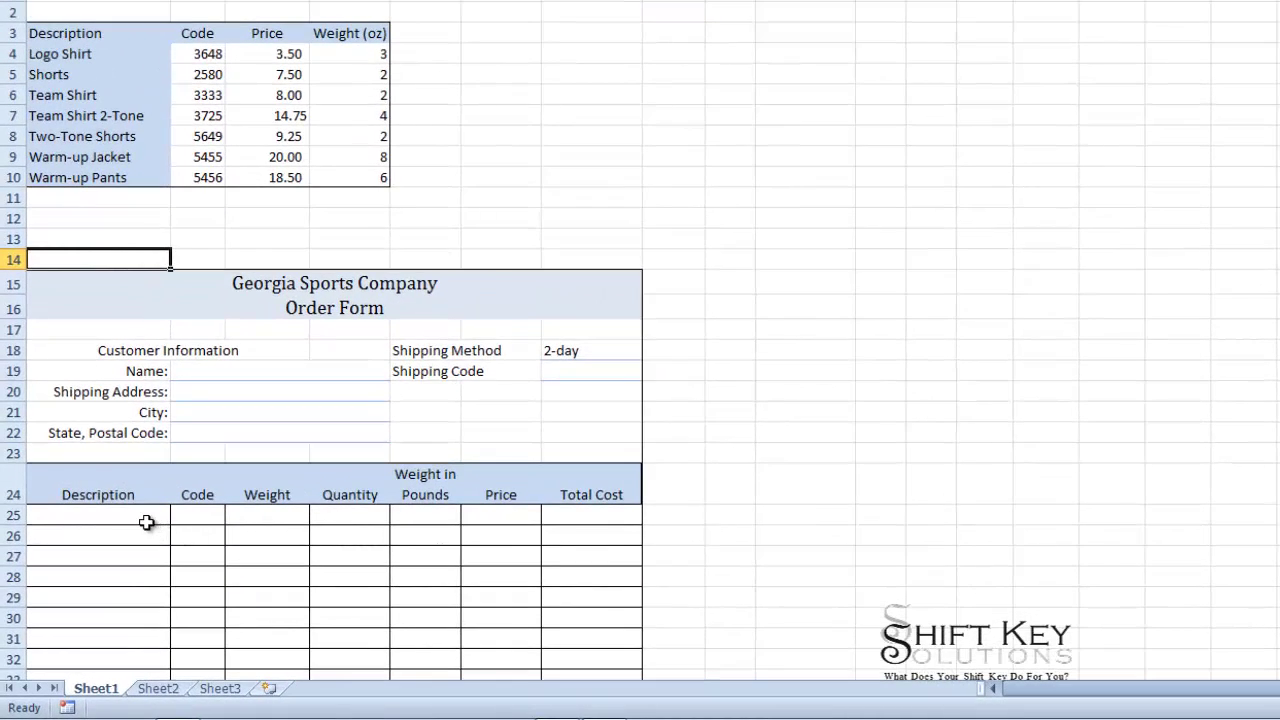
pyautogui.click(141, 519)
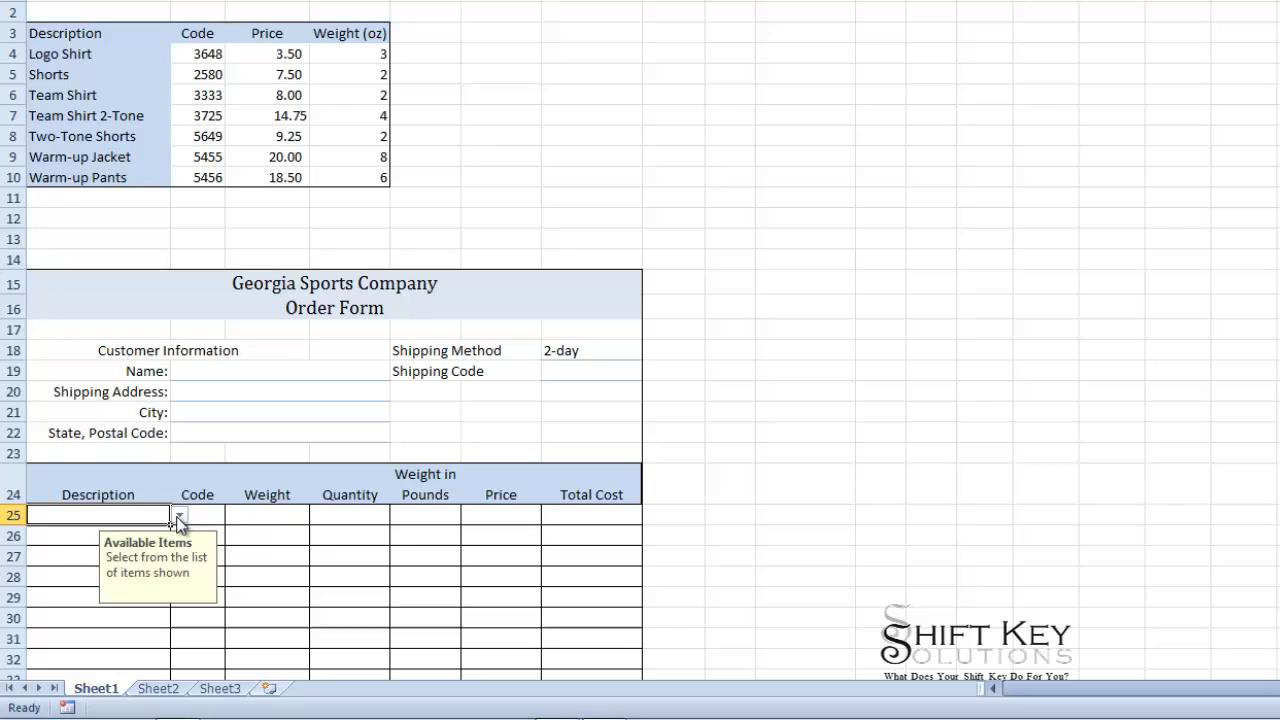
pyautogui.click(178, 515)
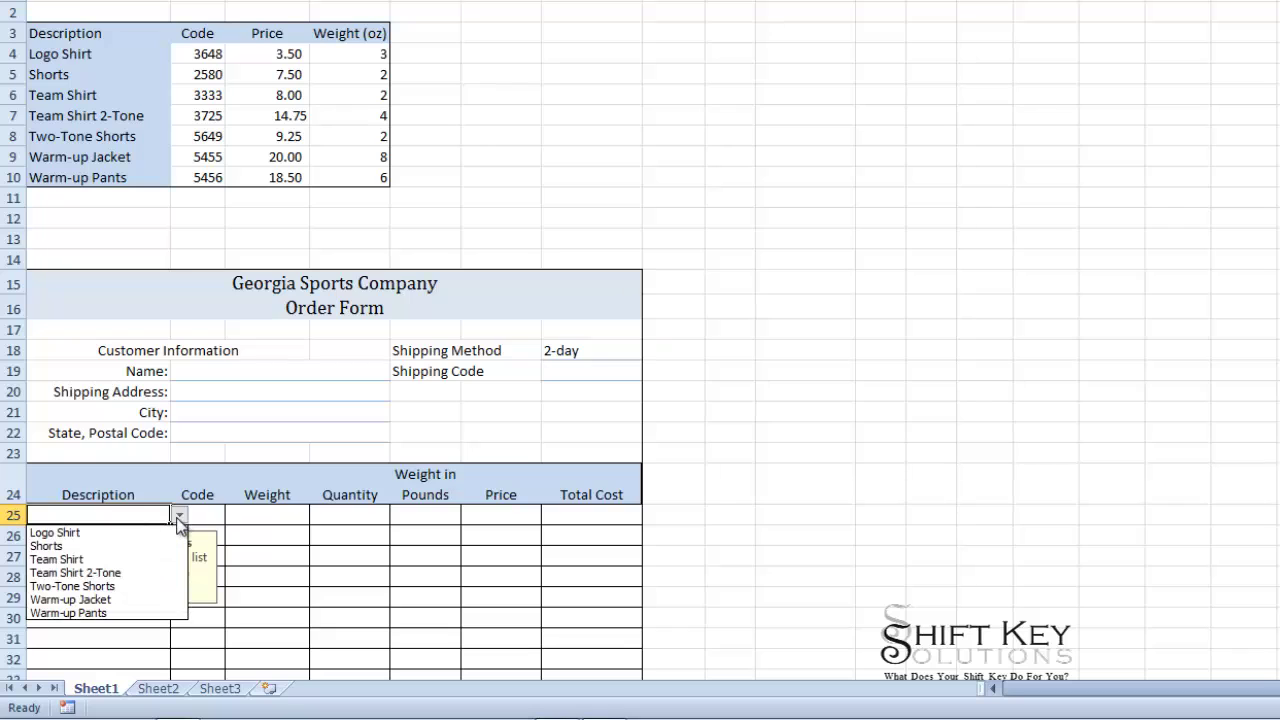
pyautogui.click(88, 548)
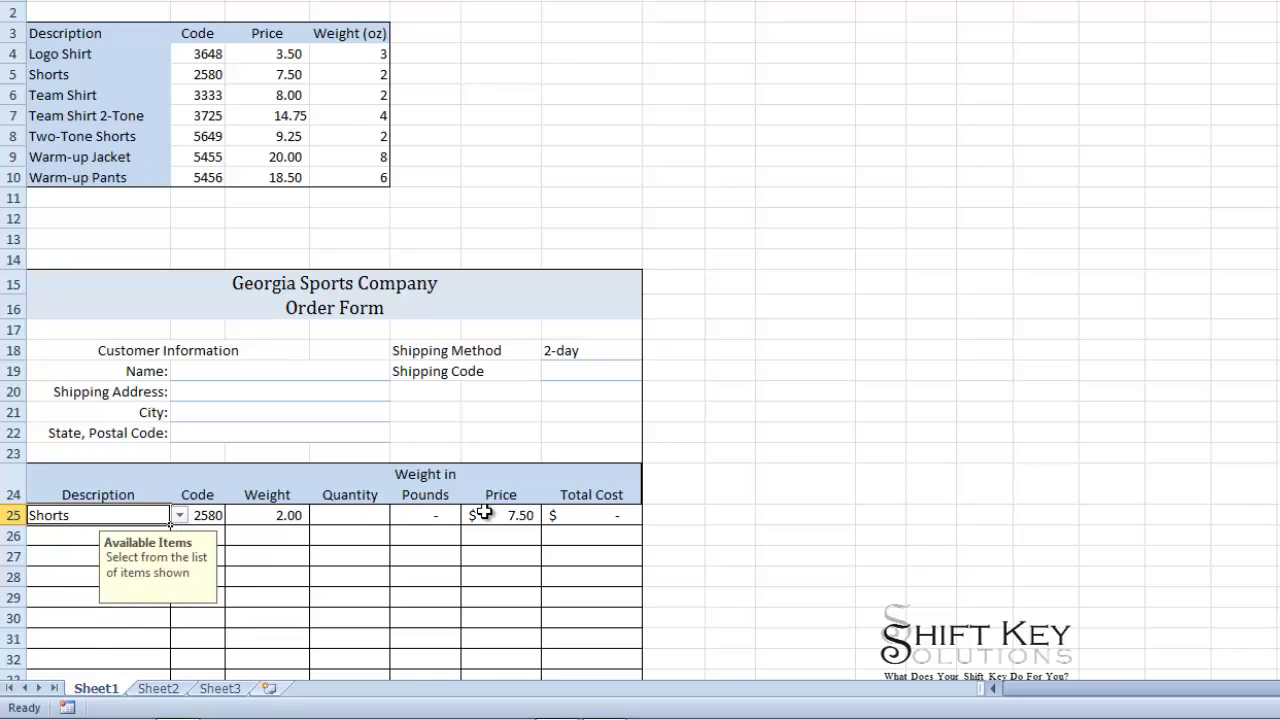
# Check the code and weight cells of the Shorts line and enter a quantity of 10 in D25.
pyautogui.click(203, 516)
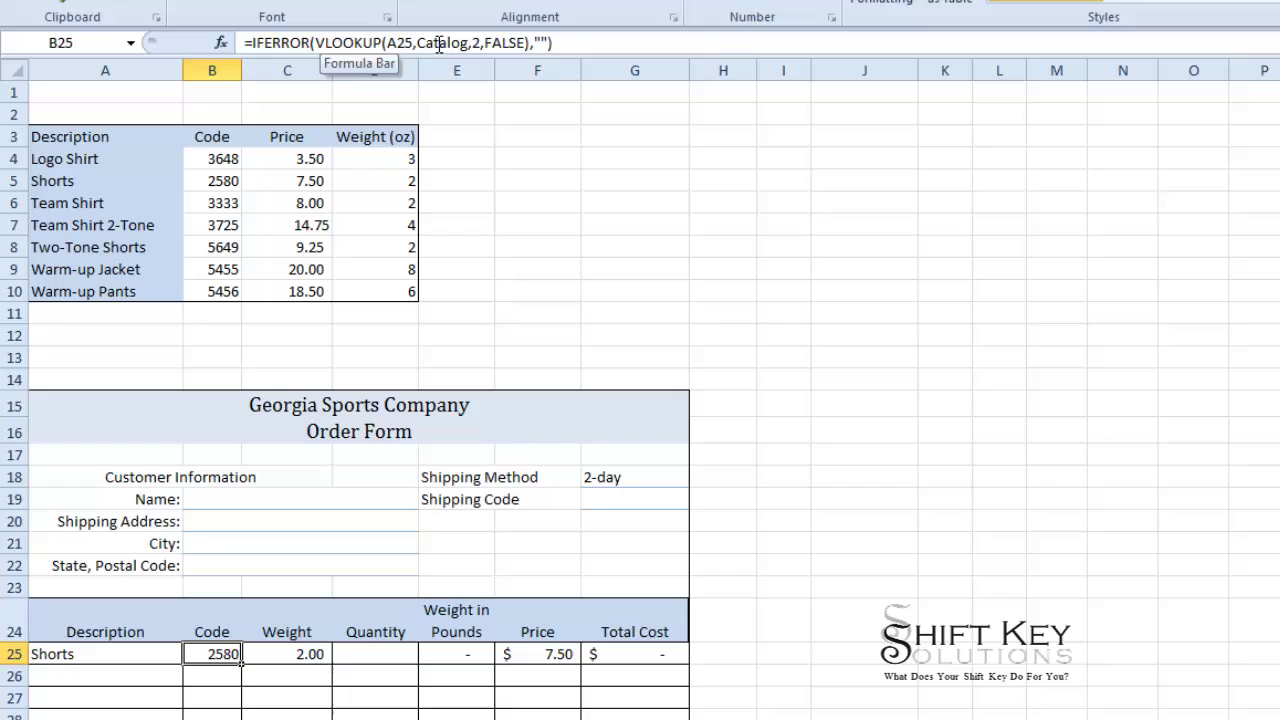
pyautogui.click(294, 656)
pyautogui.click(391, 654)
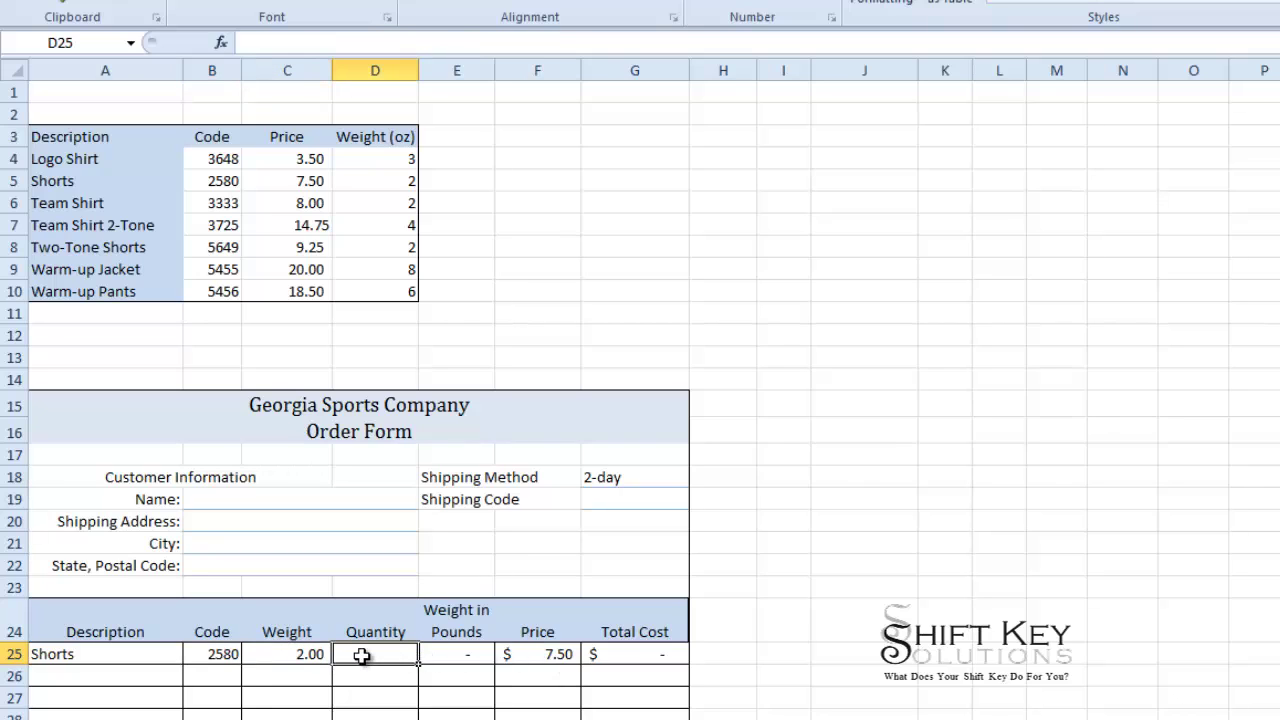
pyautogui.write('10')
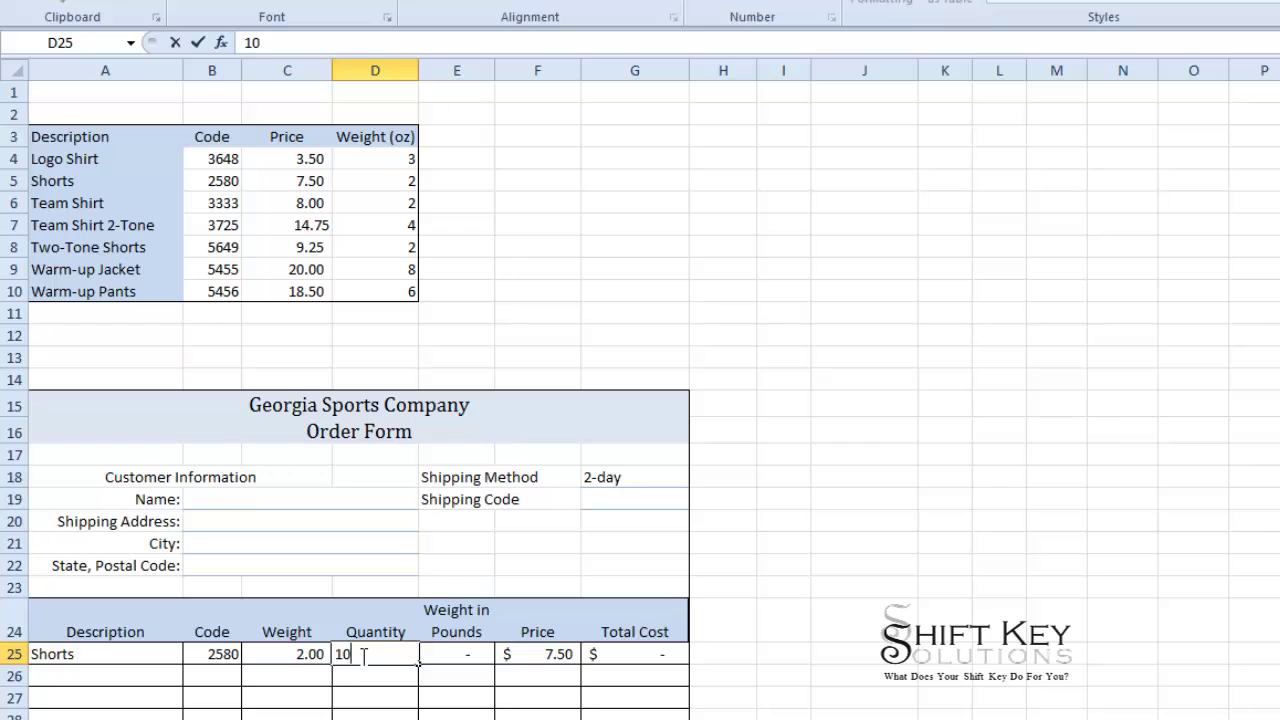
pyautogui.press('Tab')
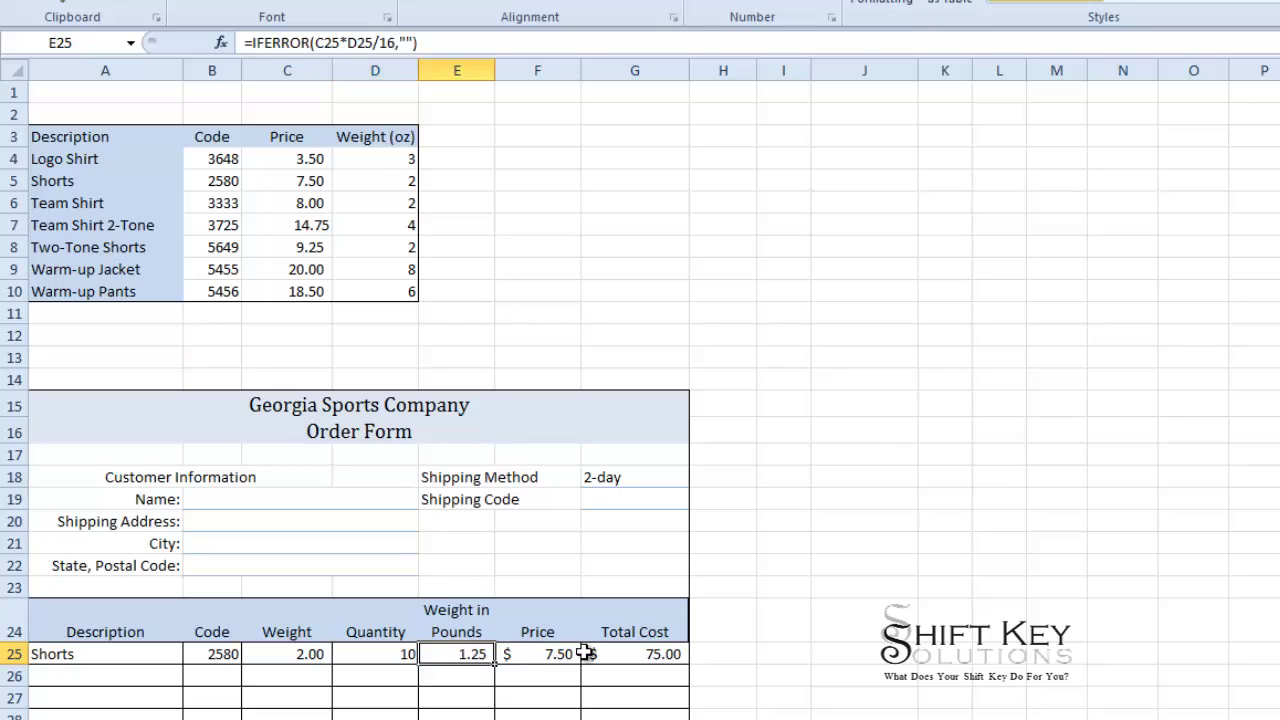
# Examine how the quantity, weight, description and code cells of row 25 are filled in, including their lookup formulas.
pyautogui.click(377, 658)
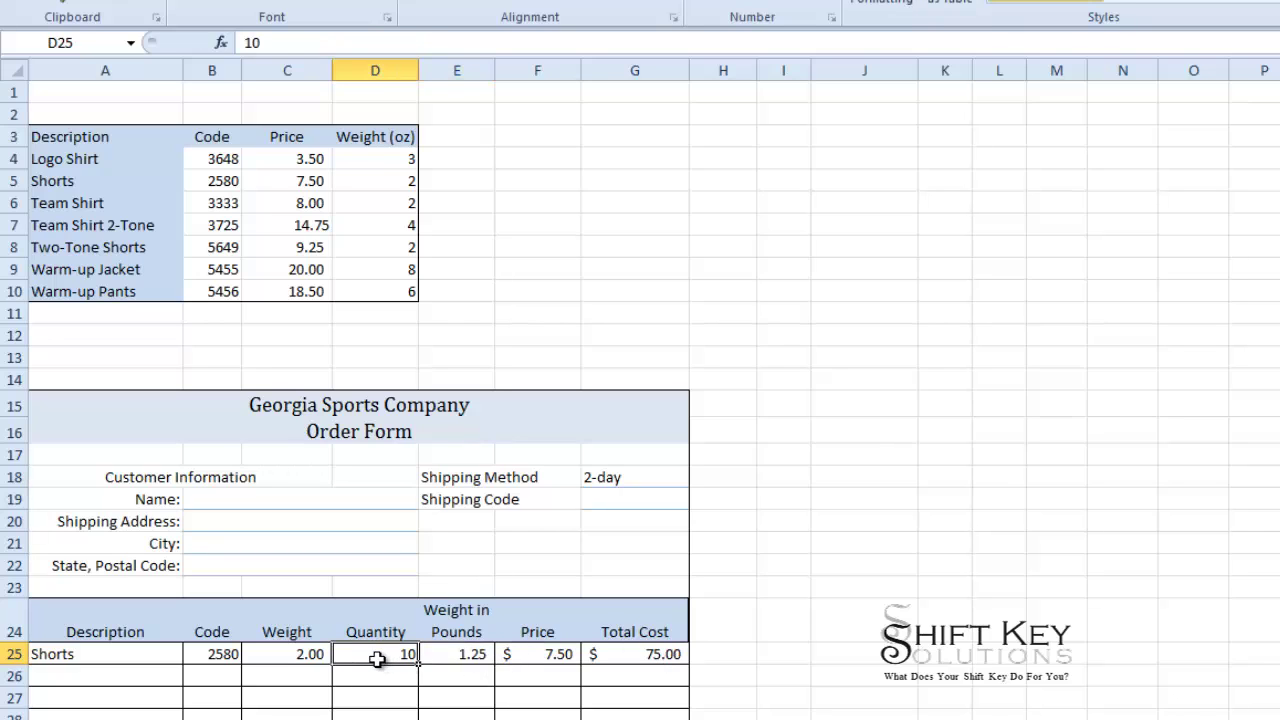
pyautogui.click(287, 656)
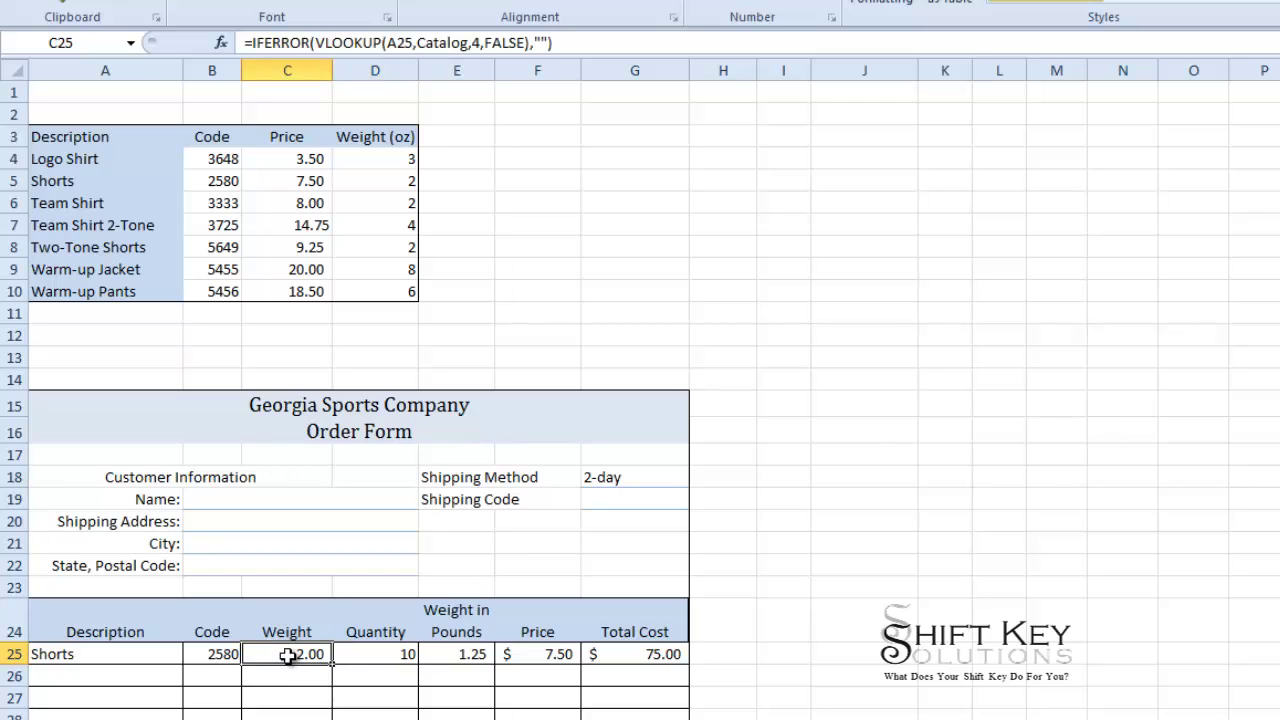
pyautogui.click(148, 678)
pyautogui.click(144, 654)
pyautogui.click(312, 655)
pyautogui.click(226, 659)
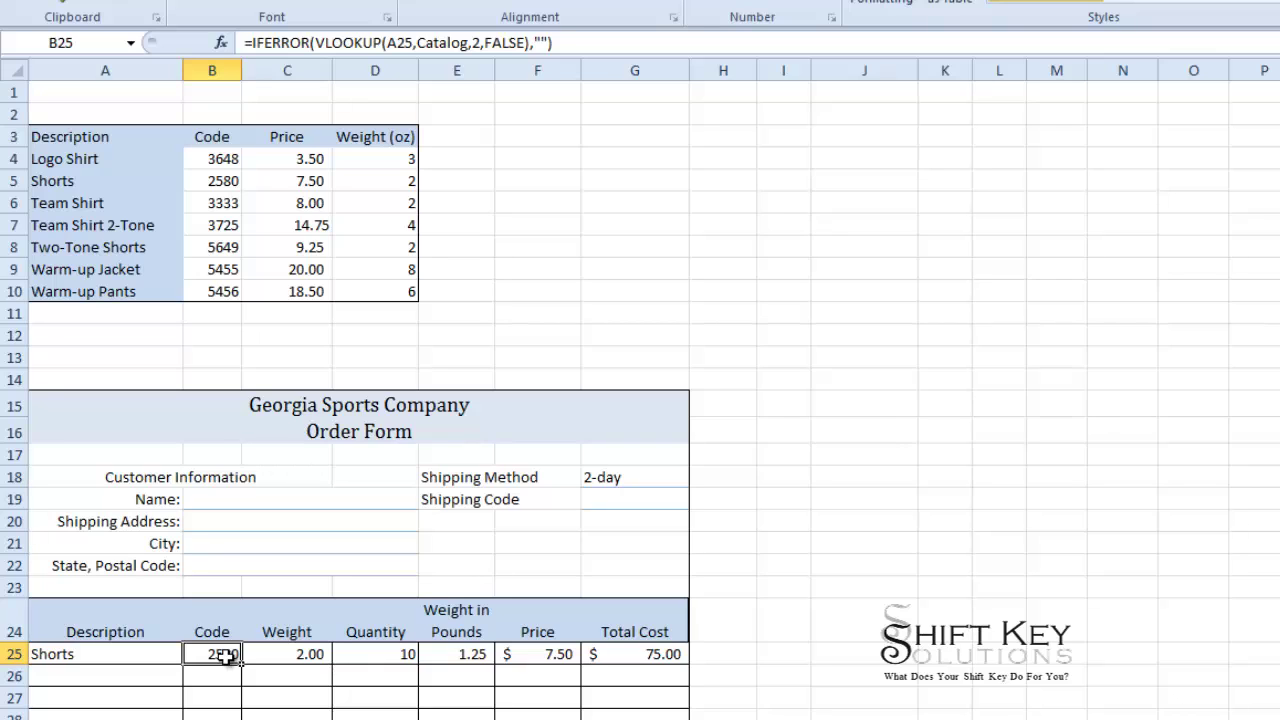
pyautogui.scroll(-1, 440, 665)
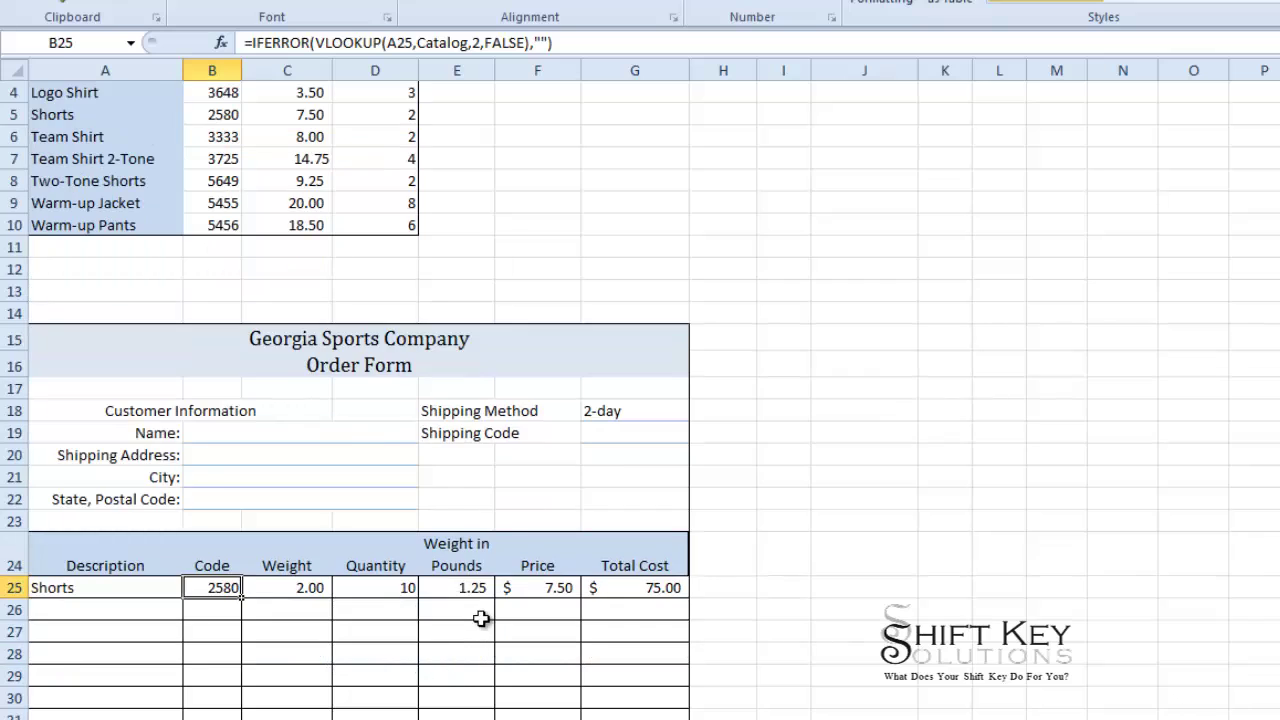
pyautogui.scroll(1, 490, 610)
pyautogui.click(555, 536)
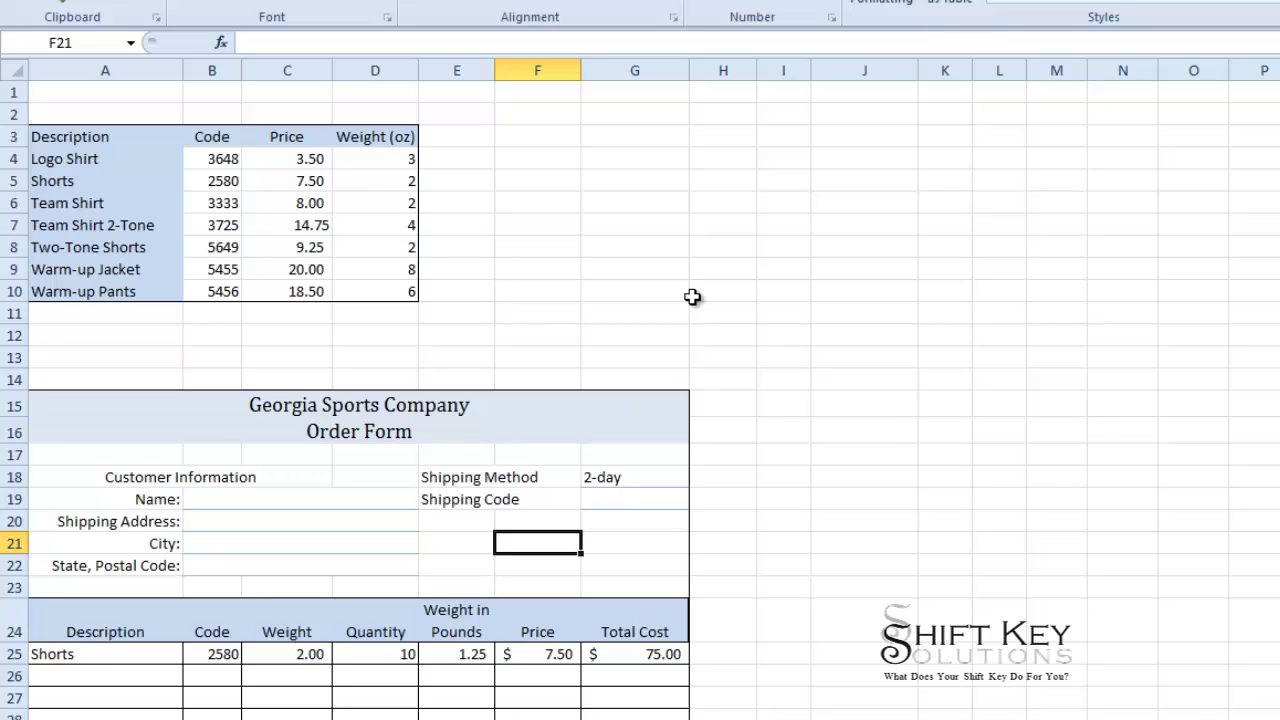
# Enter the heading "Shipping Costs" in cell F3, beside the item catalog.
pyautogui.click(539, 139)
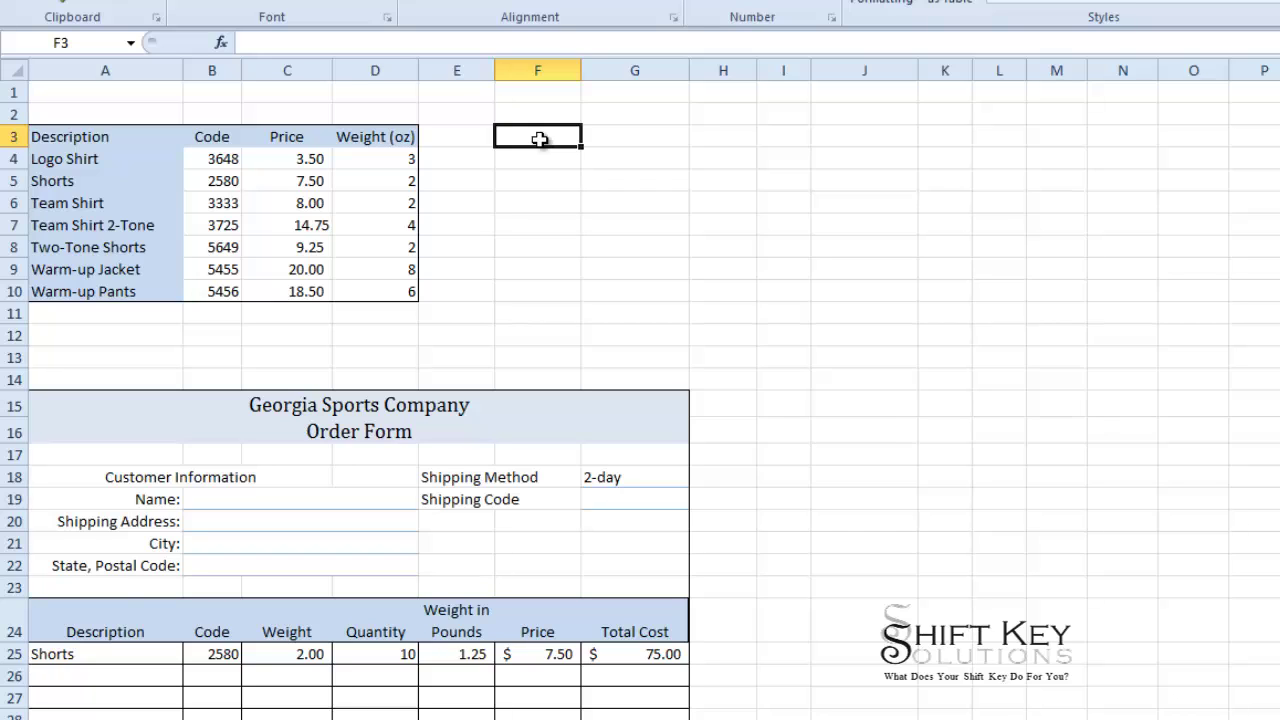
pyautogui.write('Shi')
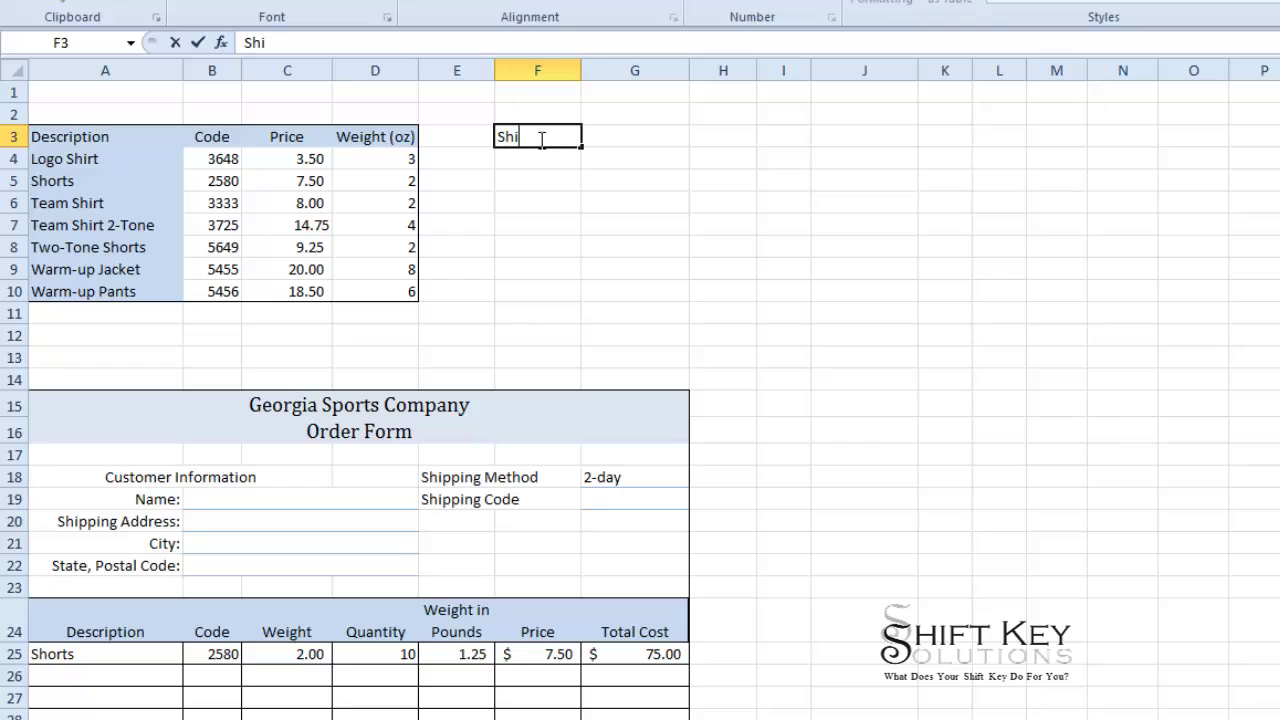
pyautogui.write('pping Costs')
pyautogui.press('Return')
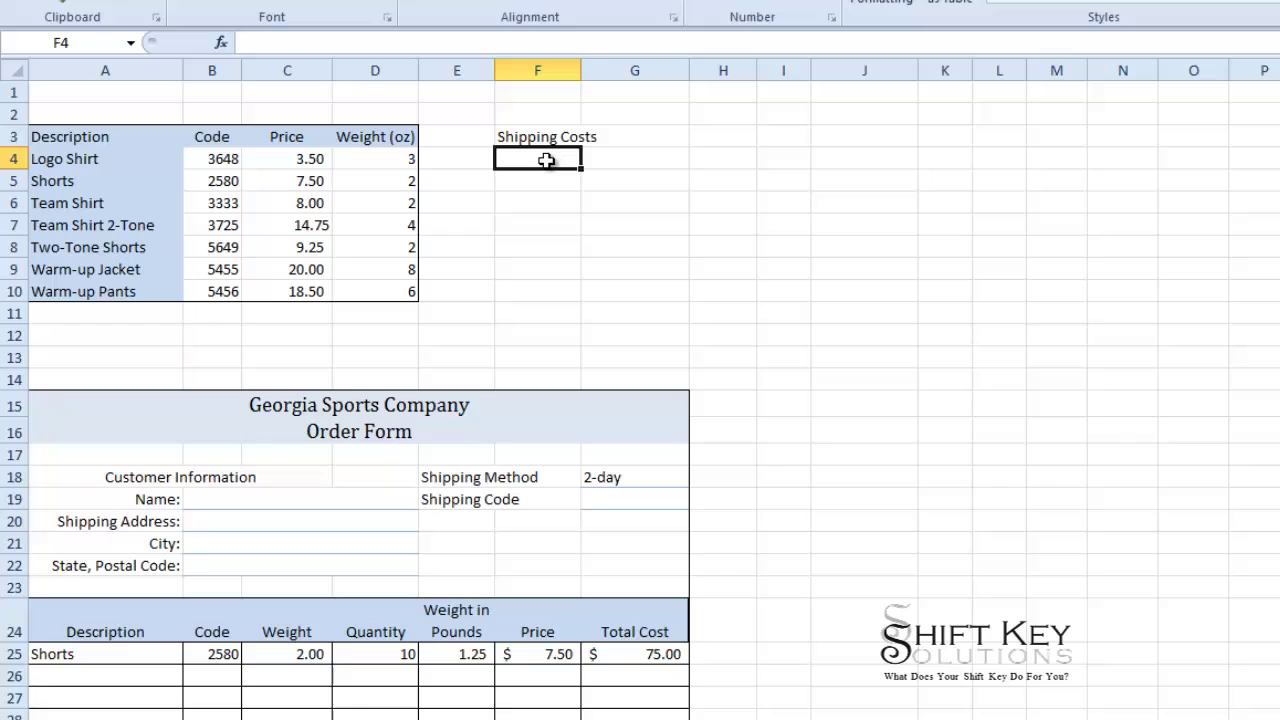
# Examine the areas for the shipping cost table and the method code table beside the item catalog, including the weight row.
pyautogui.moveTo(546, 160); pyautogui.dragTo(780, 243)
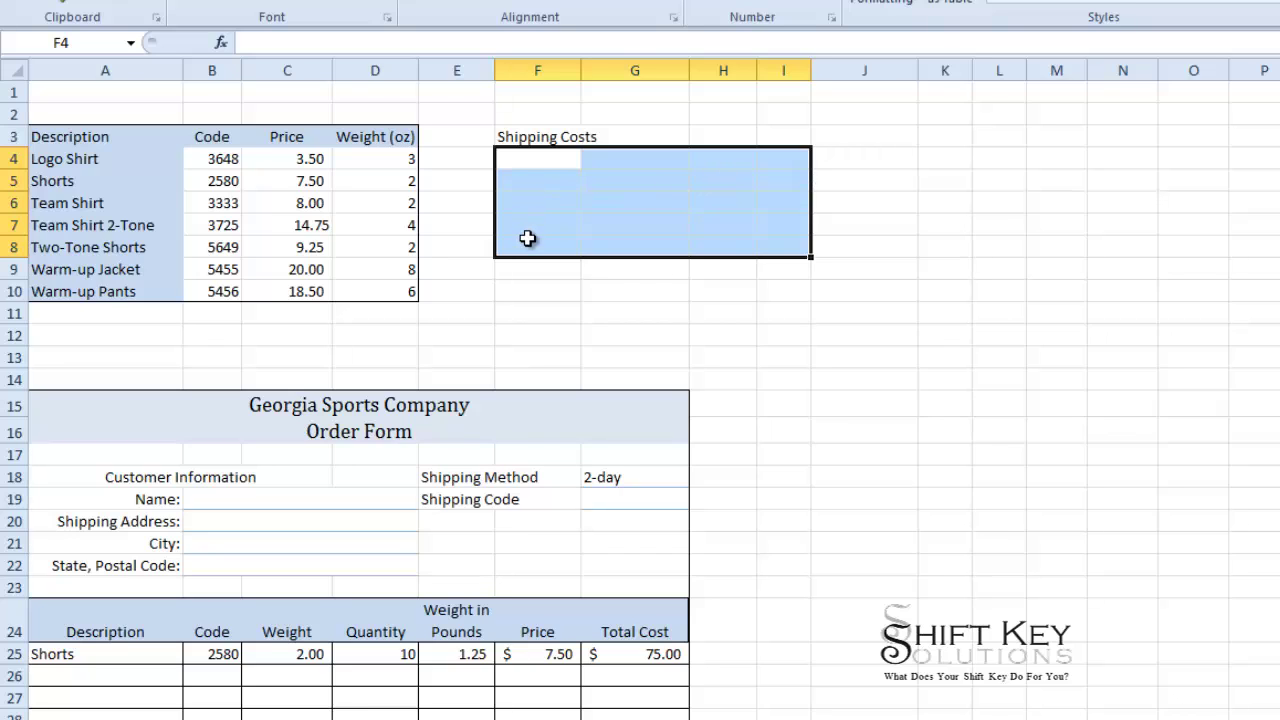
pyautogui.click(524, 290)
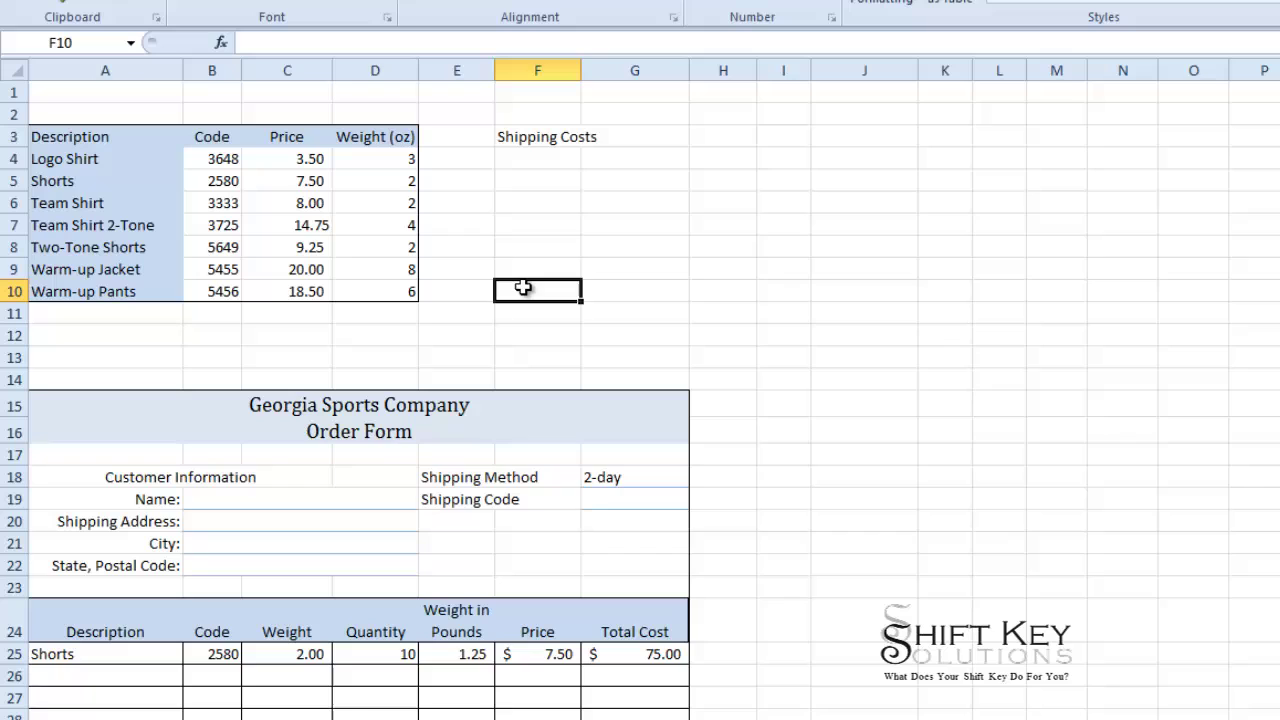
pyautogui.moveTo(524, 290); pyautogui.dragTo(649, 349)
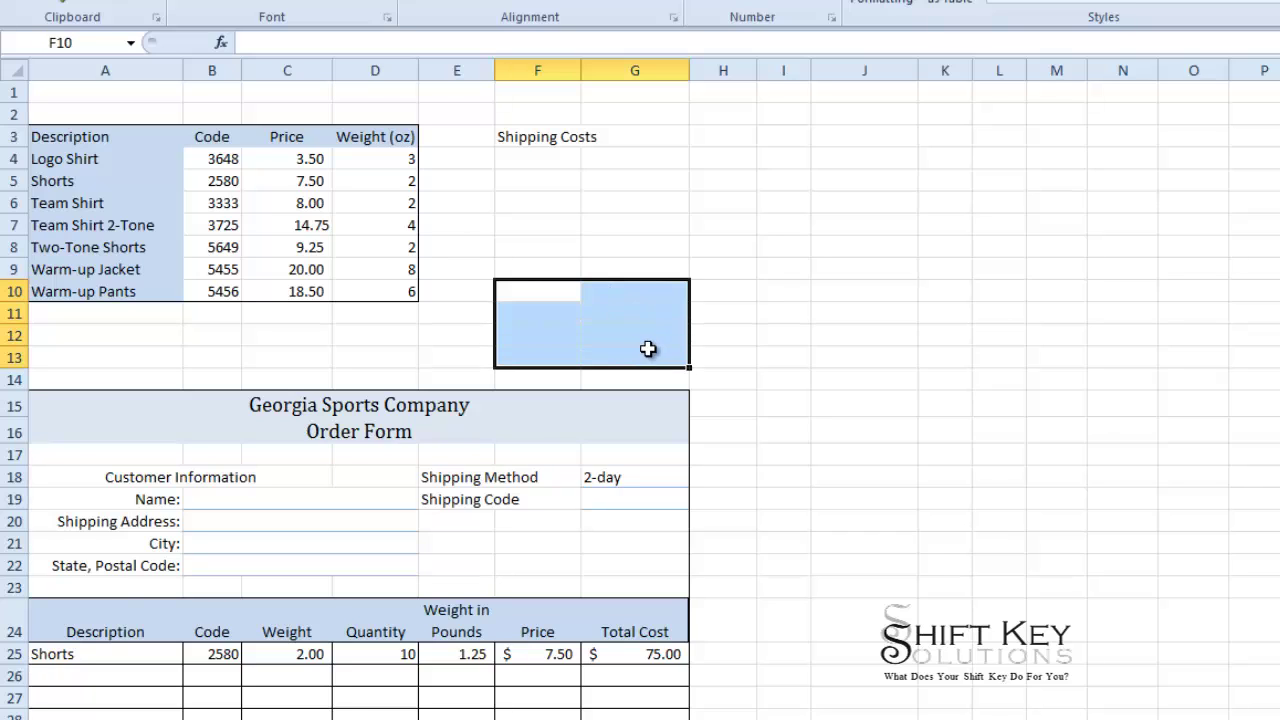
pyautogui.click(616, 291)
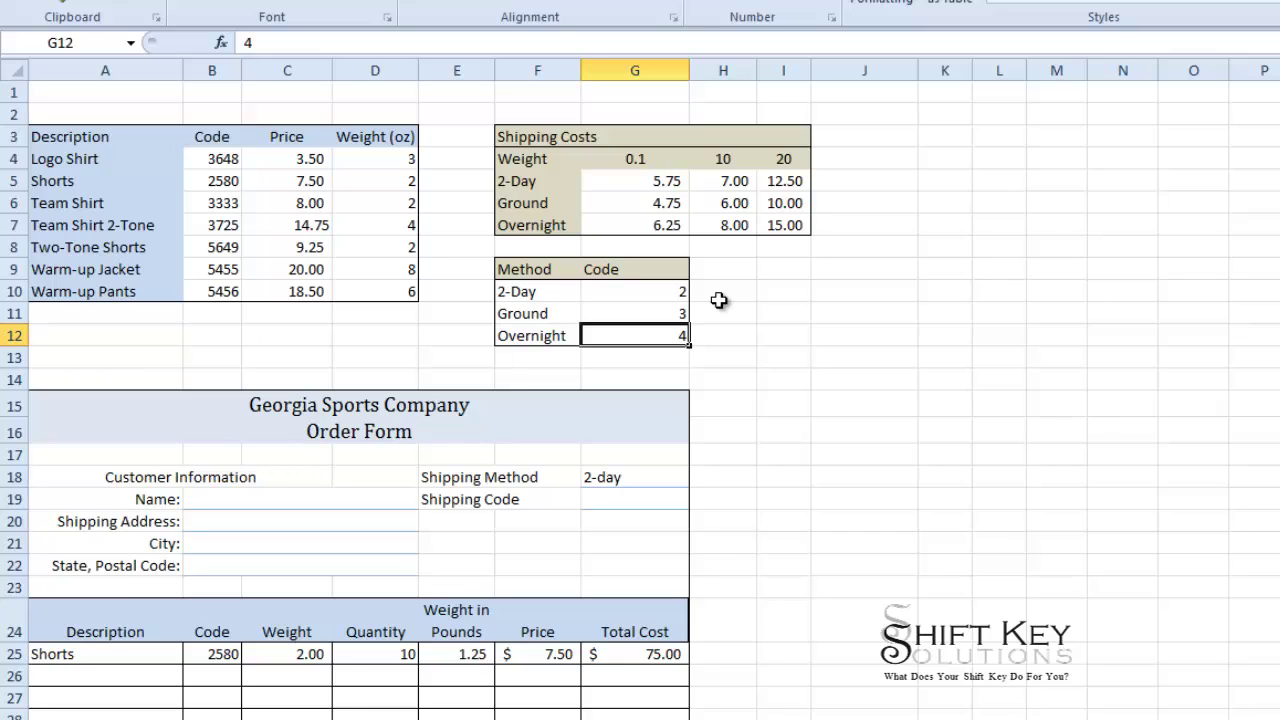
pyautogui.click(555, 161)
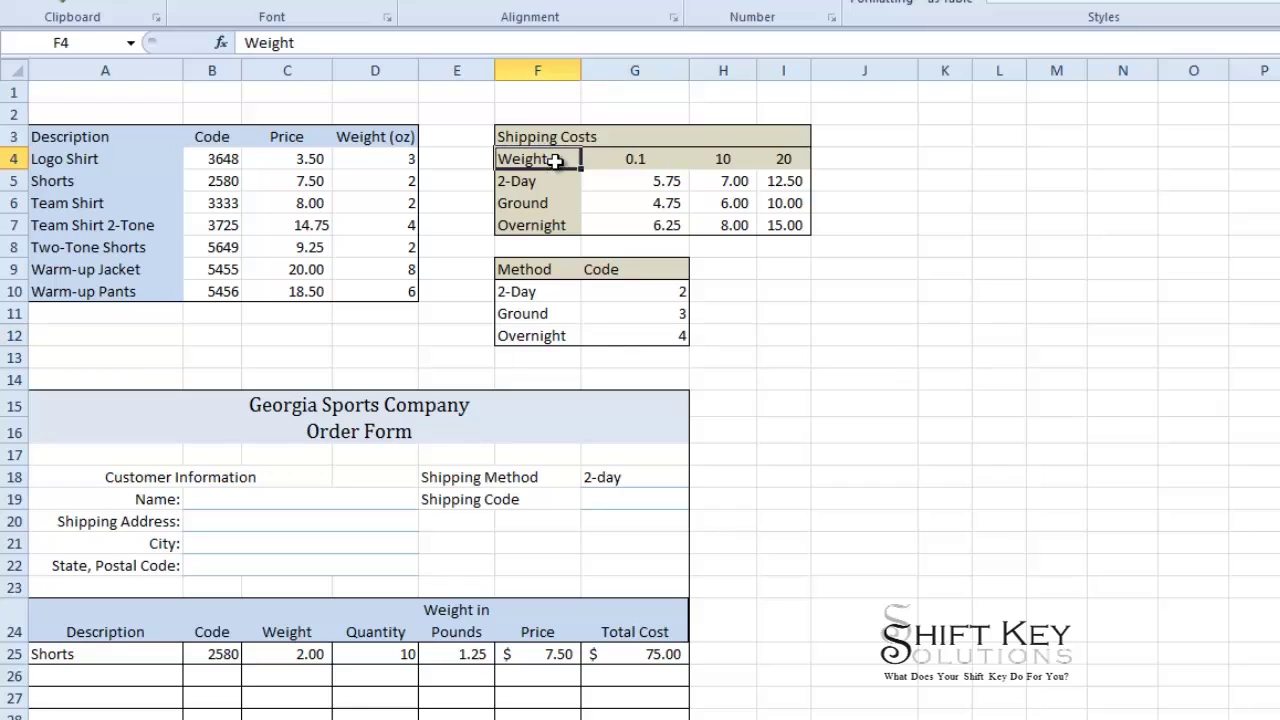
pyautogui.moveTo(555, 161); pyautogui.dragTo(737, 157)
pyautogui.click(737, 206)
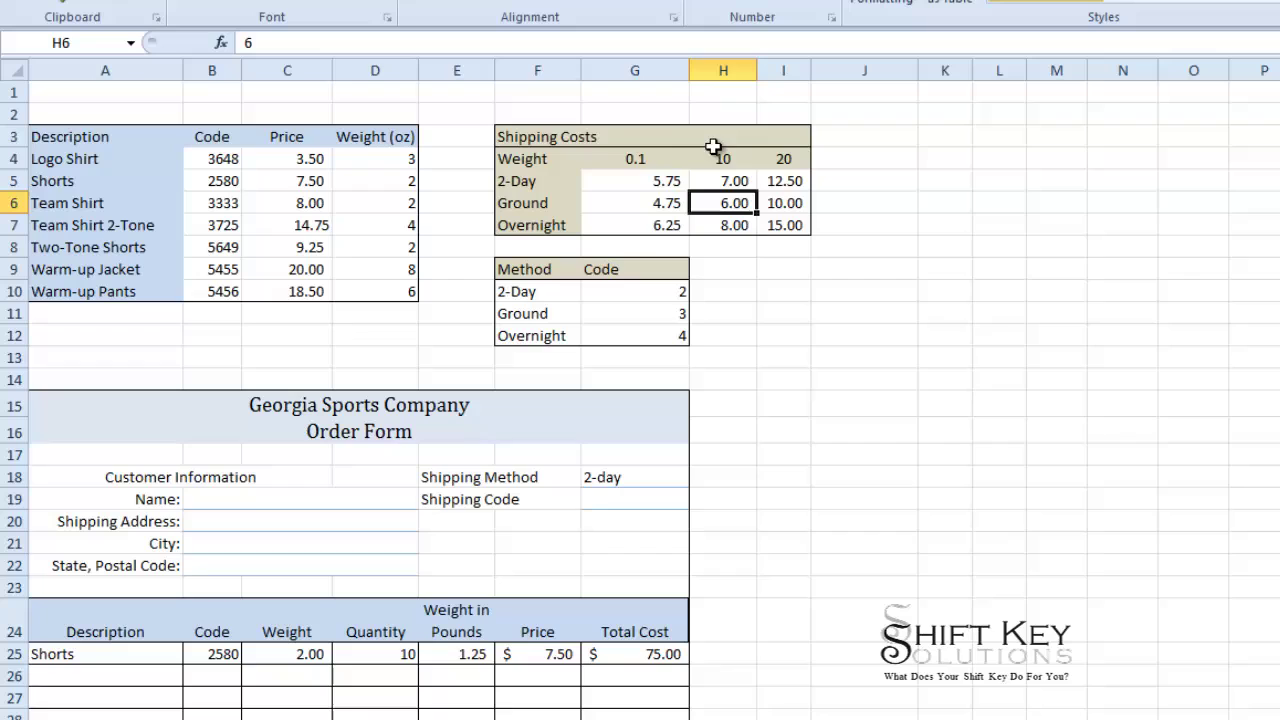
# Enter a VLOOKUP in the Shipping Code cell G19 that looks up G18 in F10:G12, returning column 2 with an exact match.
pyautogui.click(638, 497)
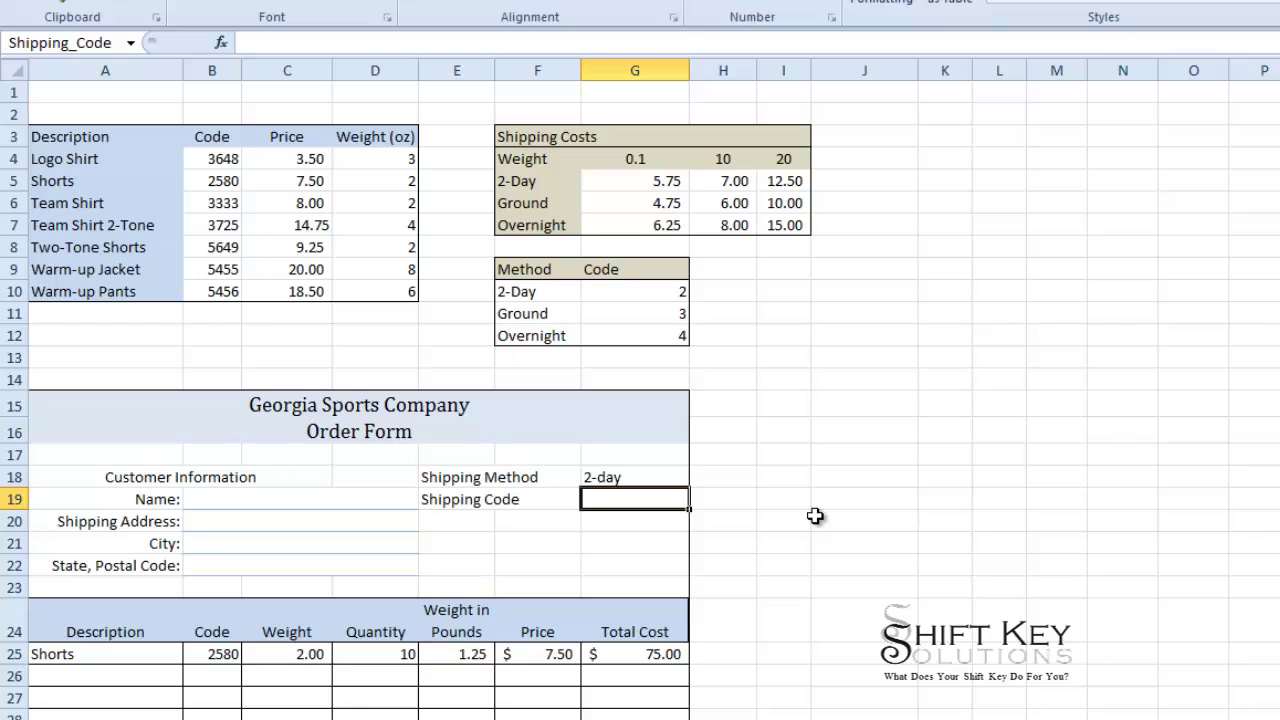
pyautogui.write('=')
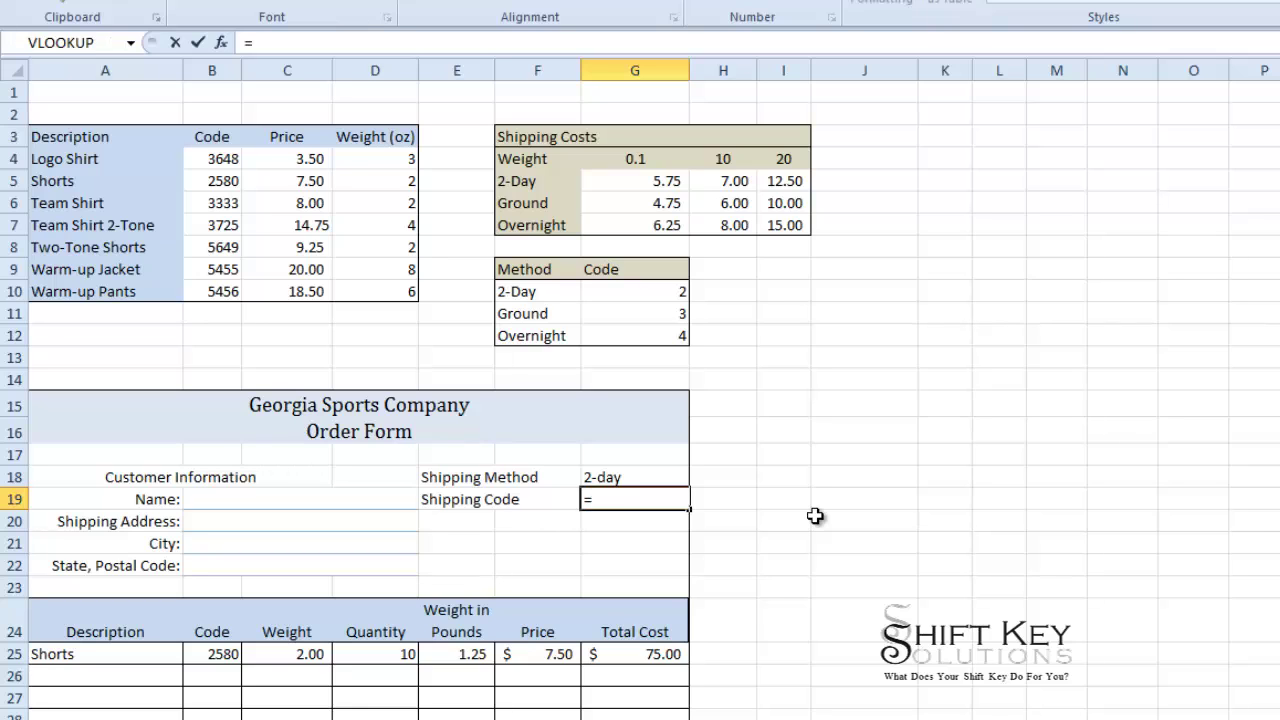
pyautogui.write('vl')
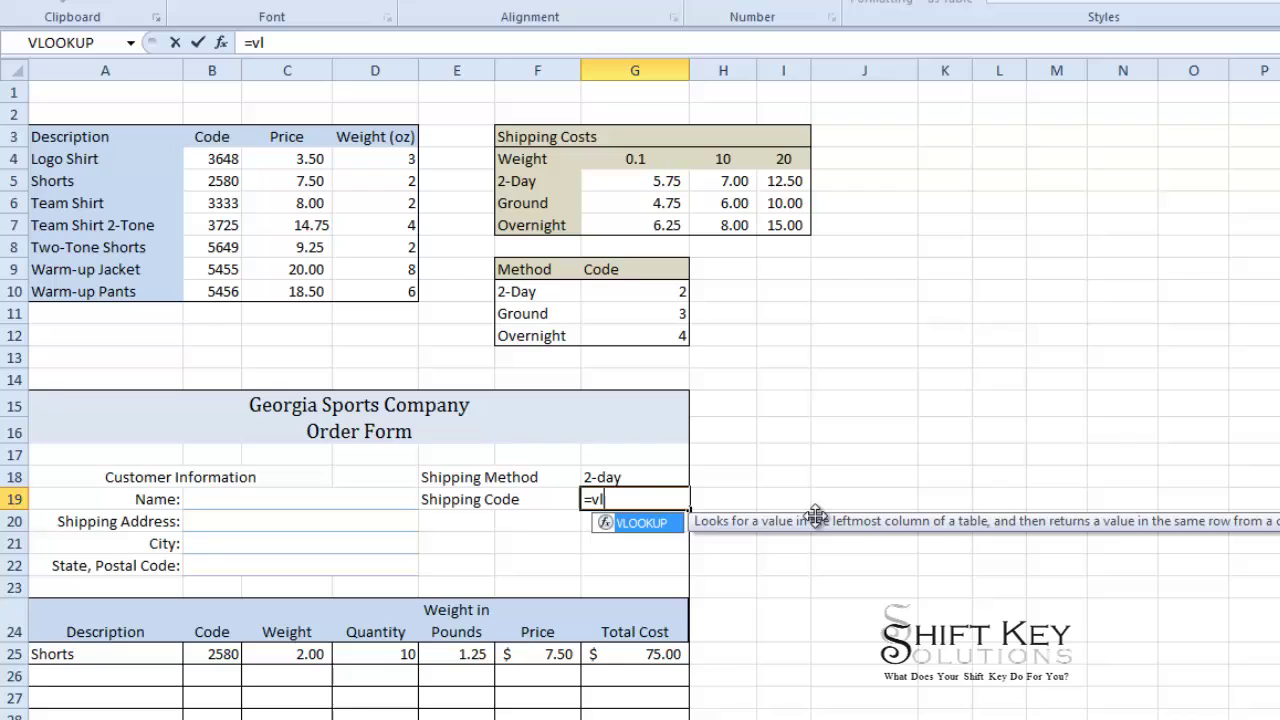
pyautogui.press('Tab')
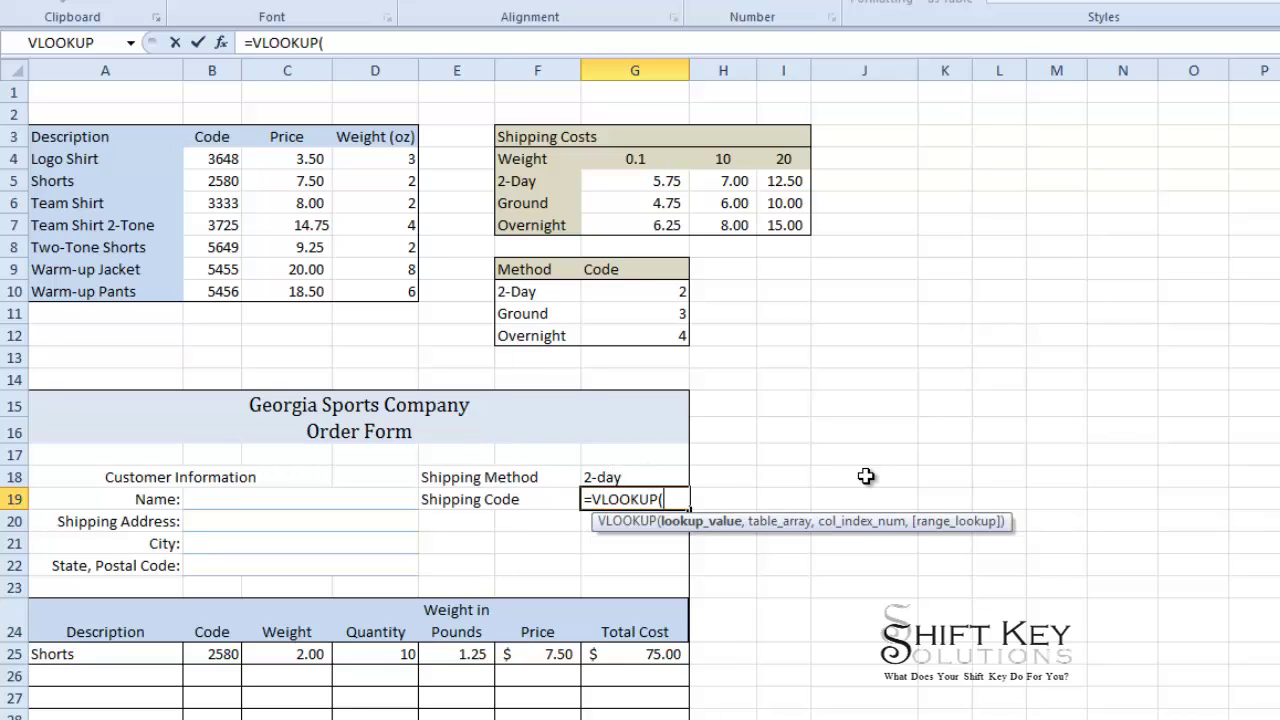
pyautogui.write('g')
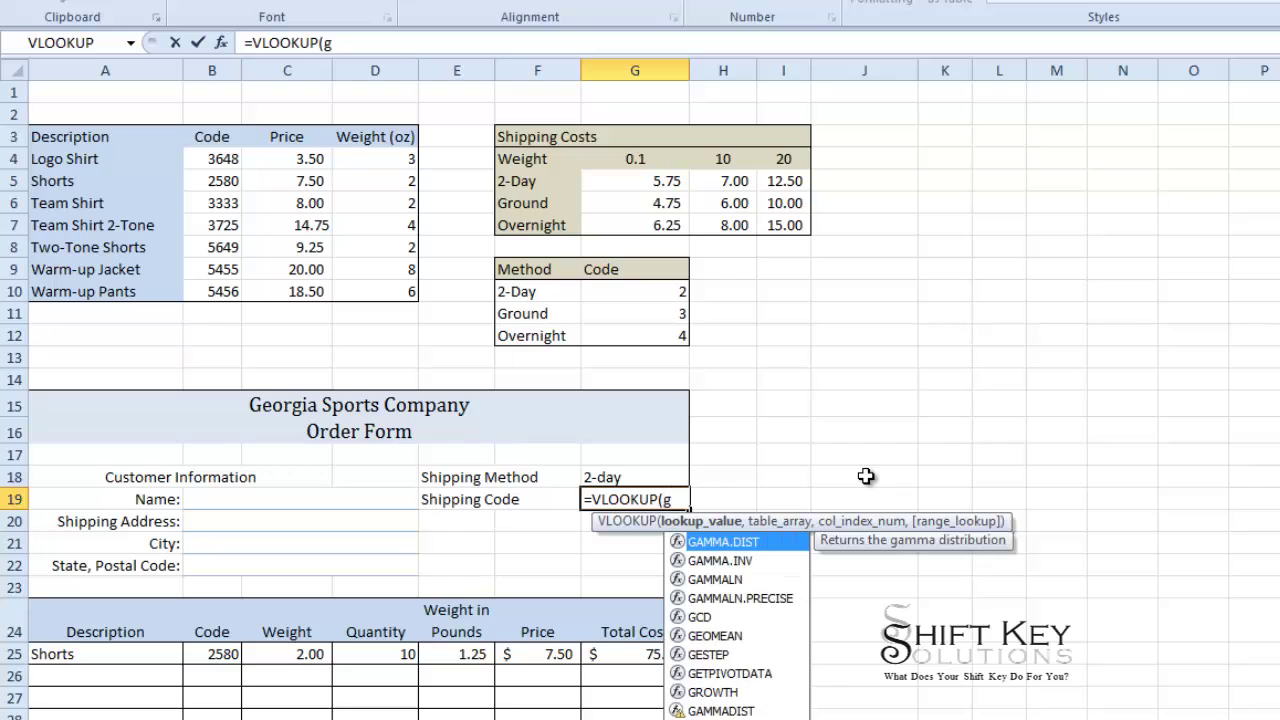
pyautogui.write('18,')
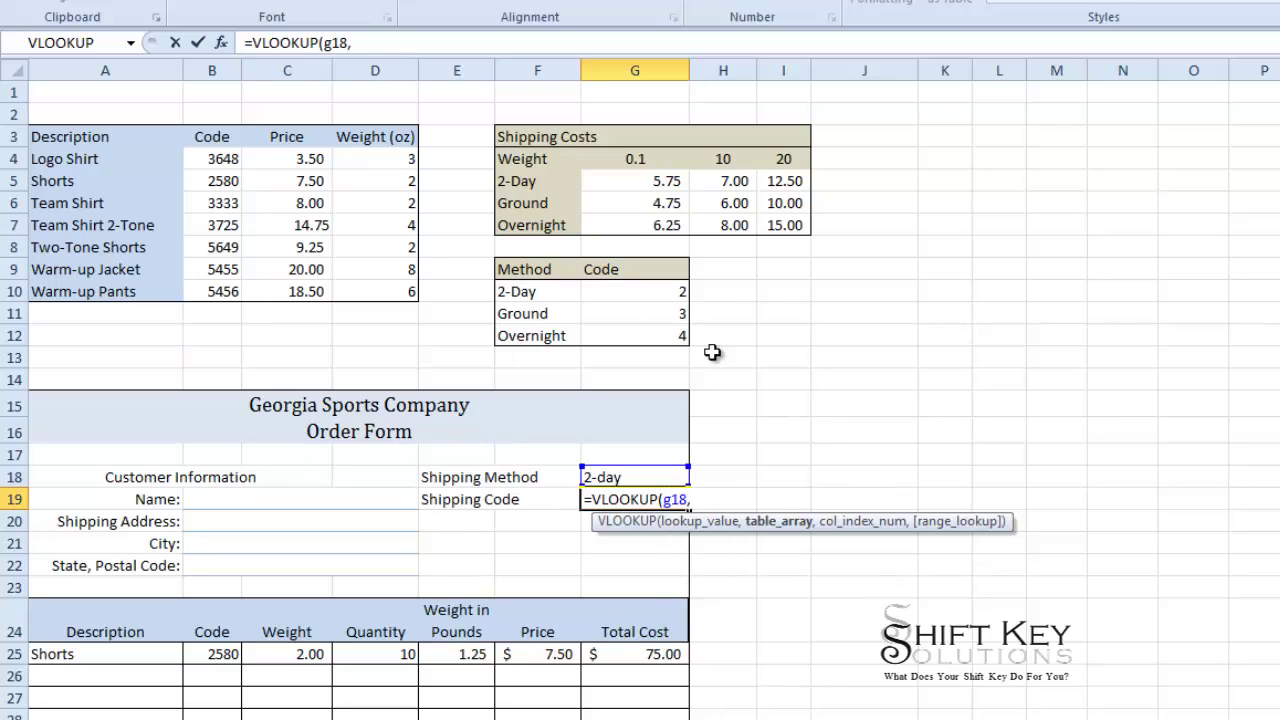
pyautogui.click(542, 298)
pyautogui.moveTo(543, 302); pyautogui.dragTo(634, 335)
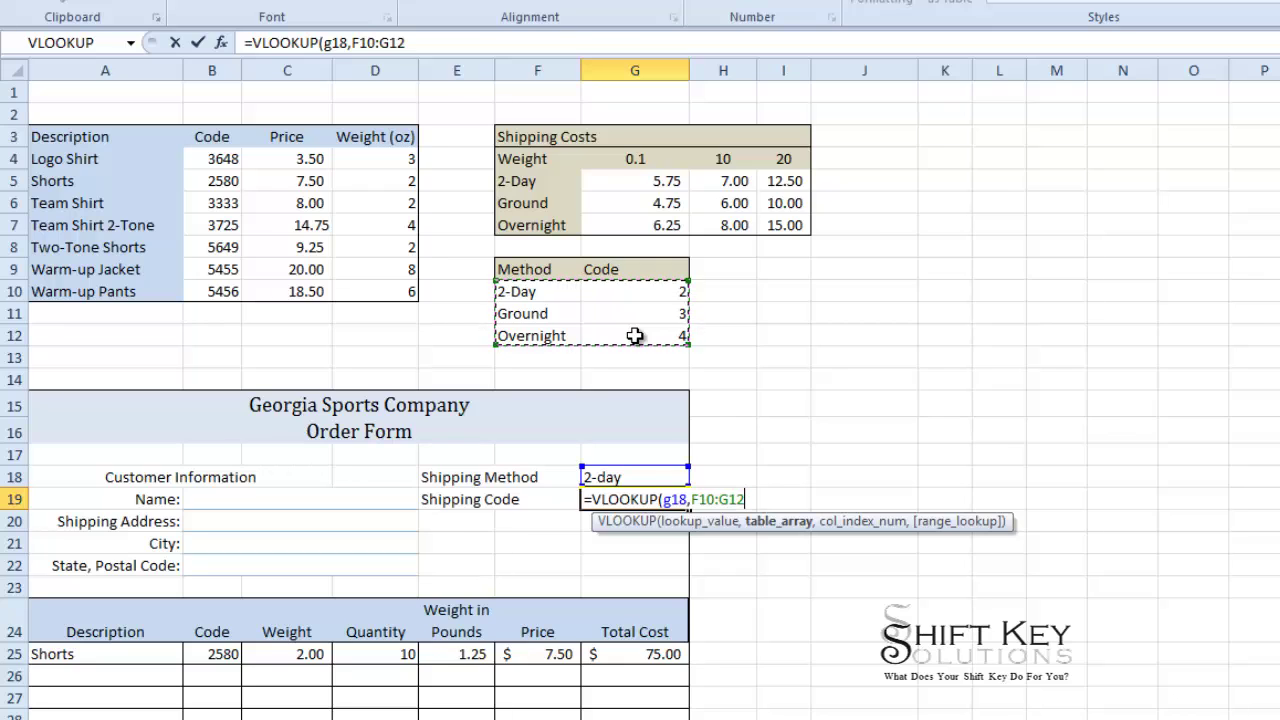
pyautogui.write(',')
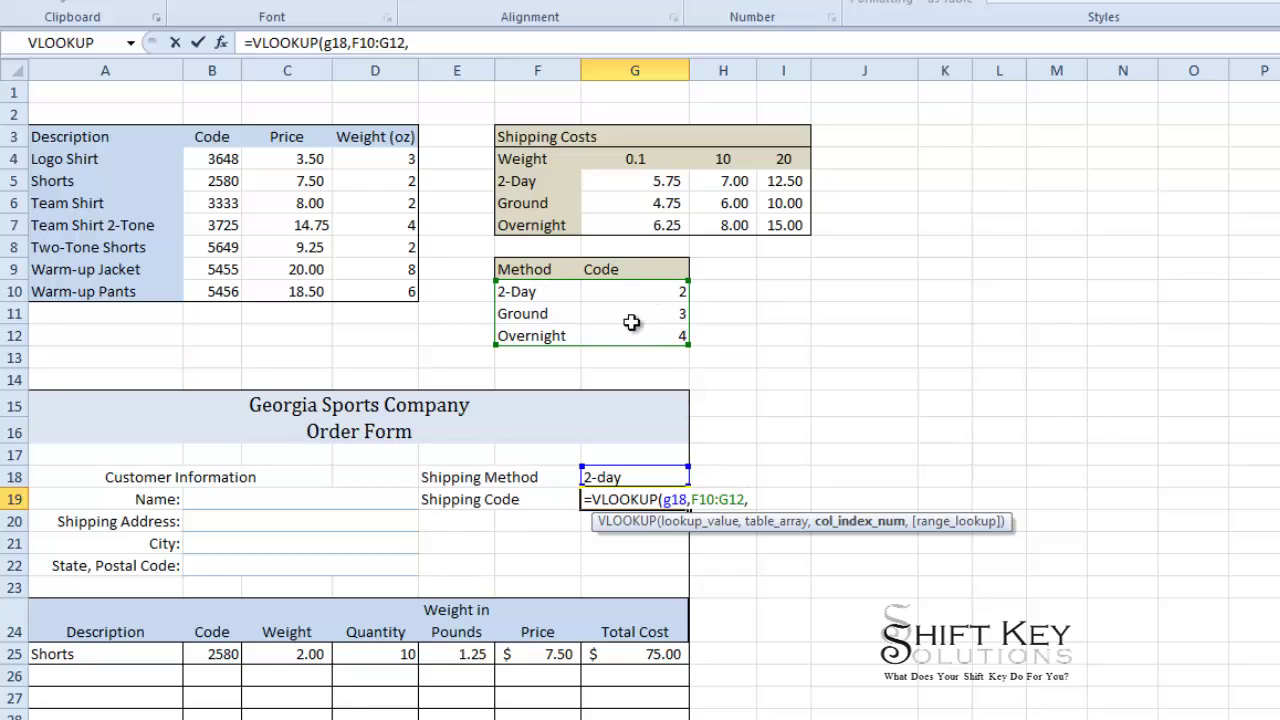
pyautogui.write('2.')
pyautogui.press('BackSpace')
pyautogui.write(',')
pyautogui.press('Down')
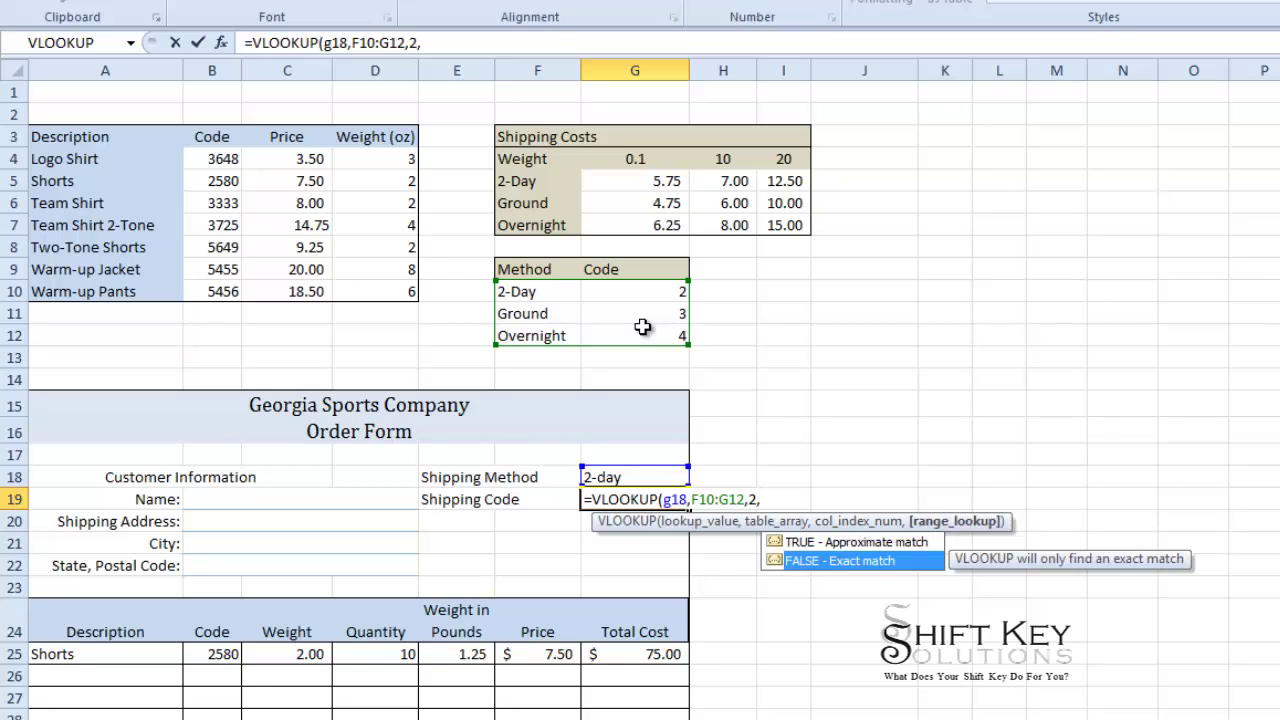
pyautogui.press('Tab')
pyautogui.press('Return')
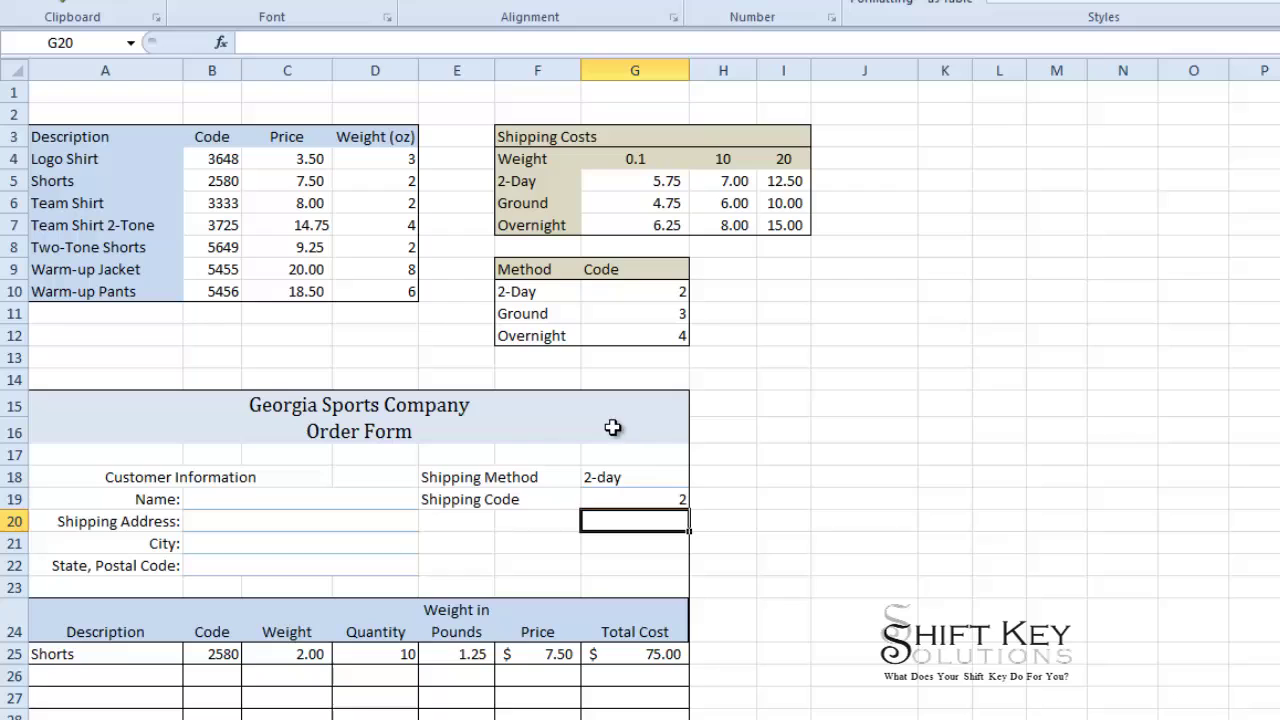
# Review the Shipping Code formula in G19 and the Shipping Method cell G18 it refers to.
pyautogui.click(634, 493)
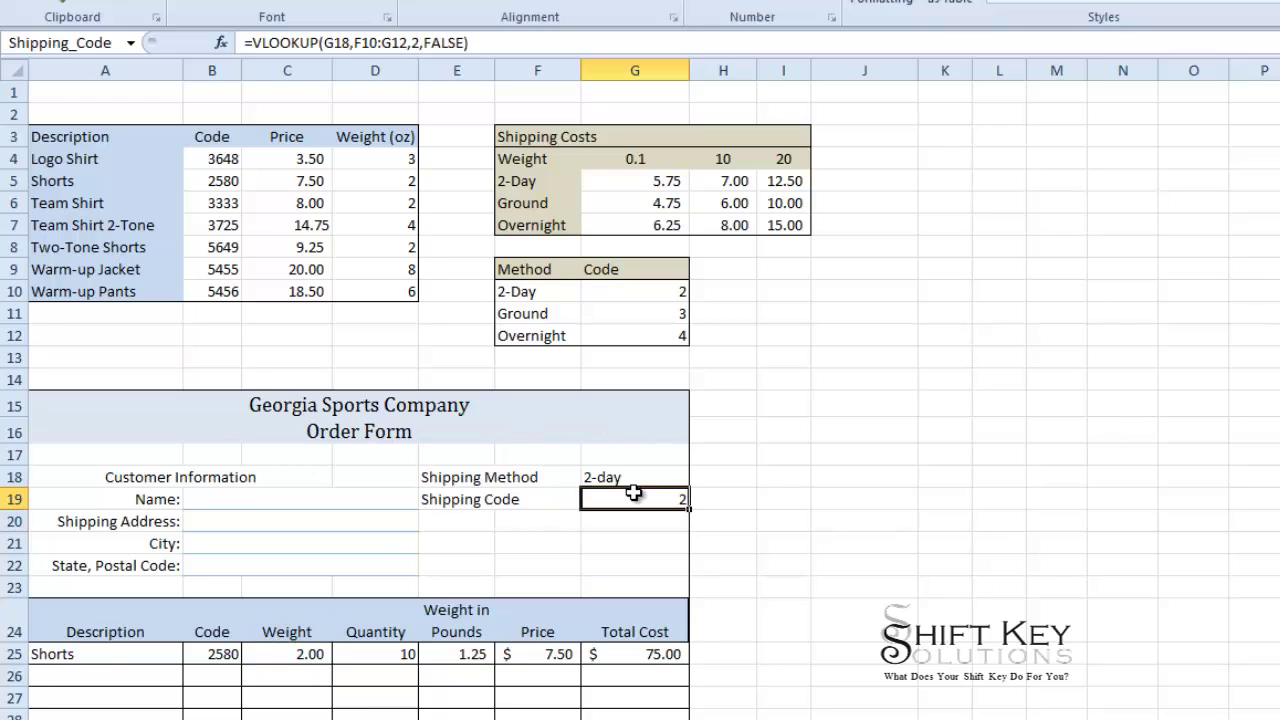
pyautogui.click(631, 525)
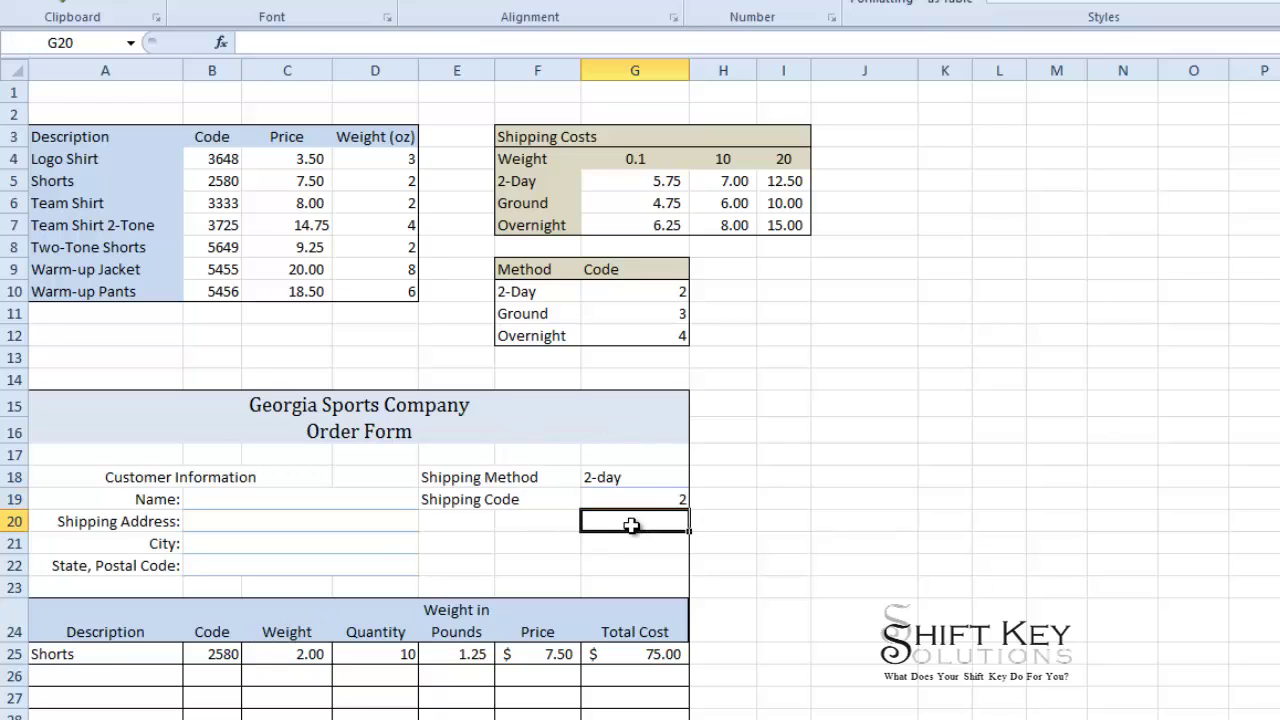
pyautogui.click(646, 477)
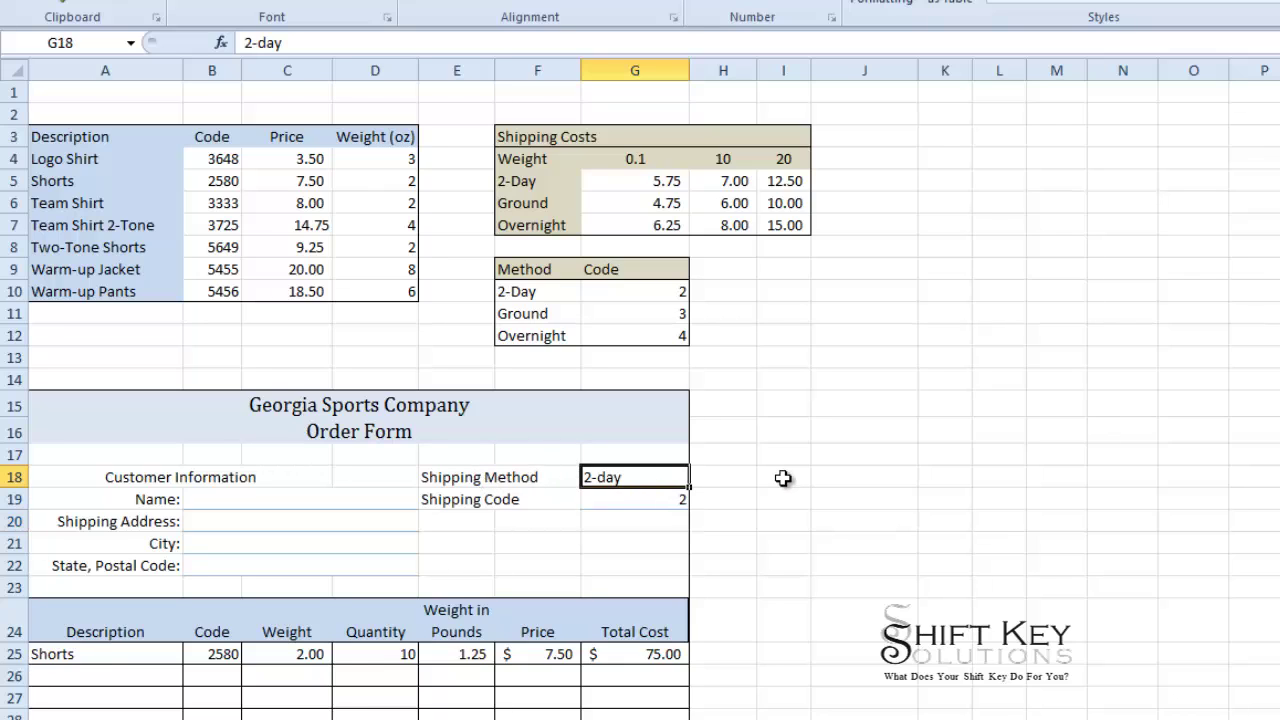
# Set the Shipping Method in G18 to Ground and check the Shipping Code formula in G19.
pyautogui.write('Ground')
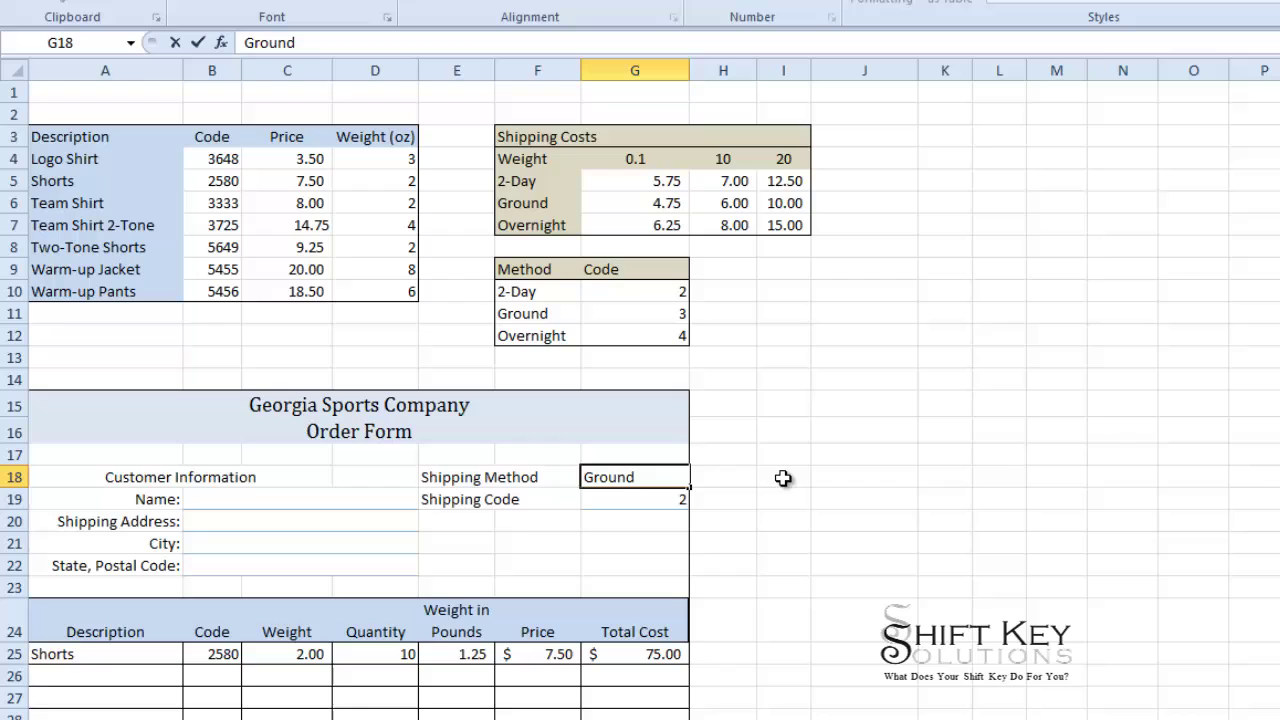
pyautogui.click(197, 44)
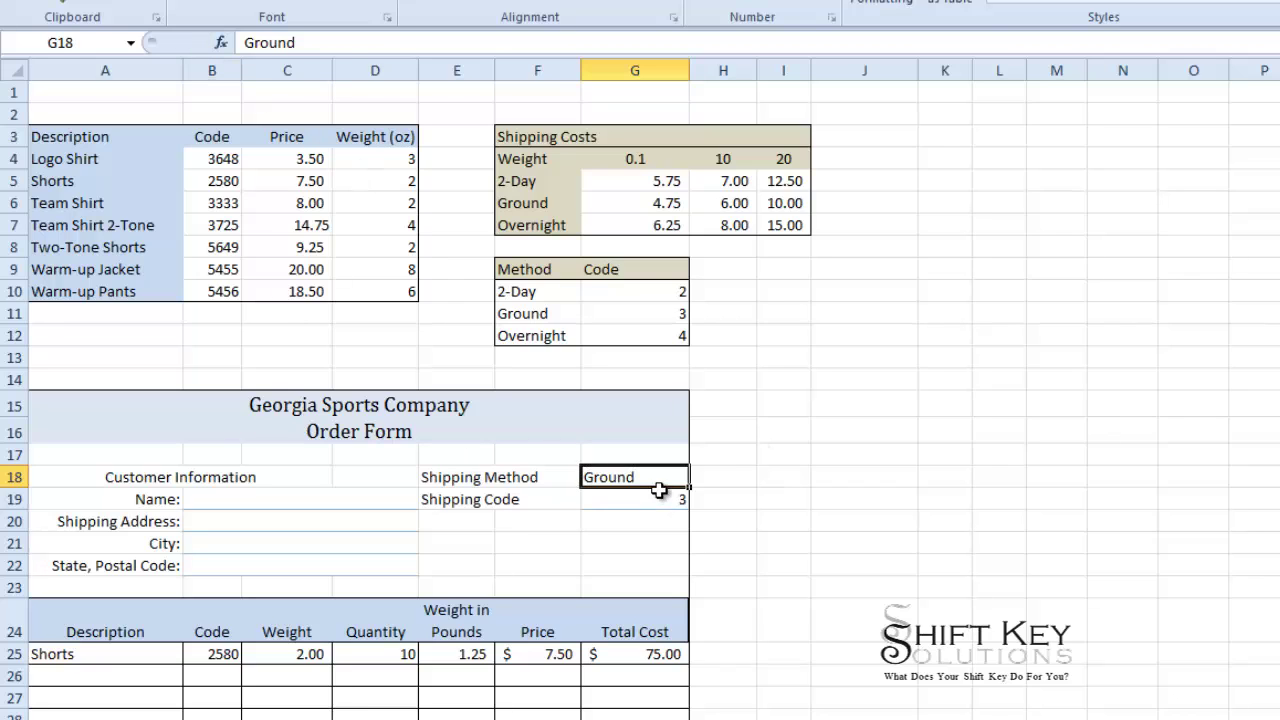
pyautogui.click(680, 513)
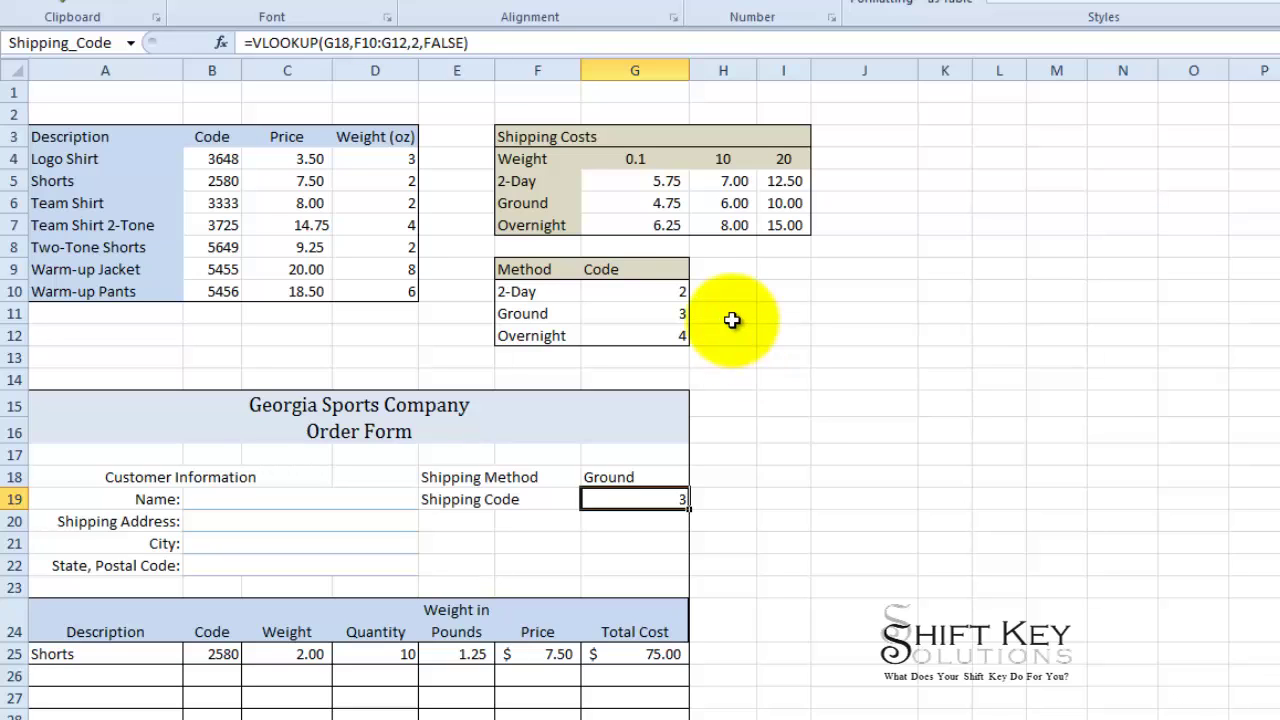
# Select the shipping cost table F4:I7, including its weight row, to check the name assigned to the range.
pyautogui.moveTo(529, 160); pyautogui.dragTo(777, 223)
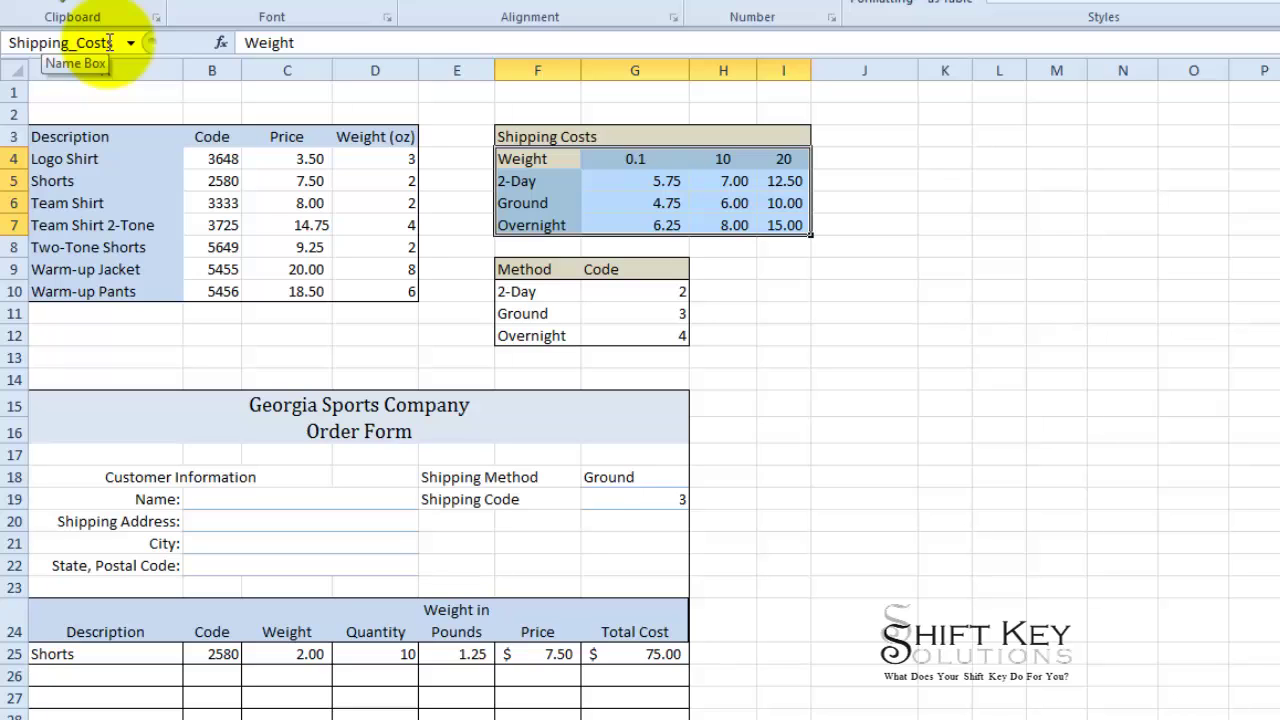
pyautogui.scroll(-1, 714, 377)
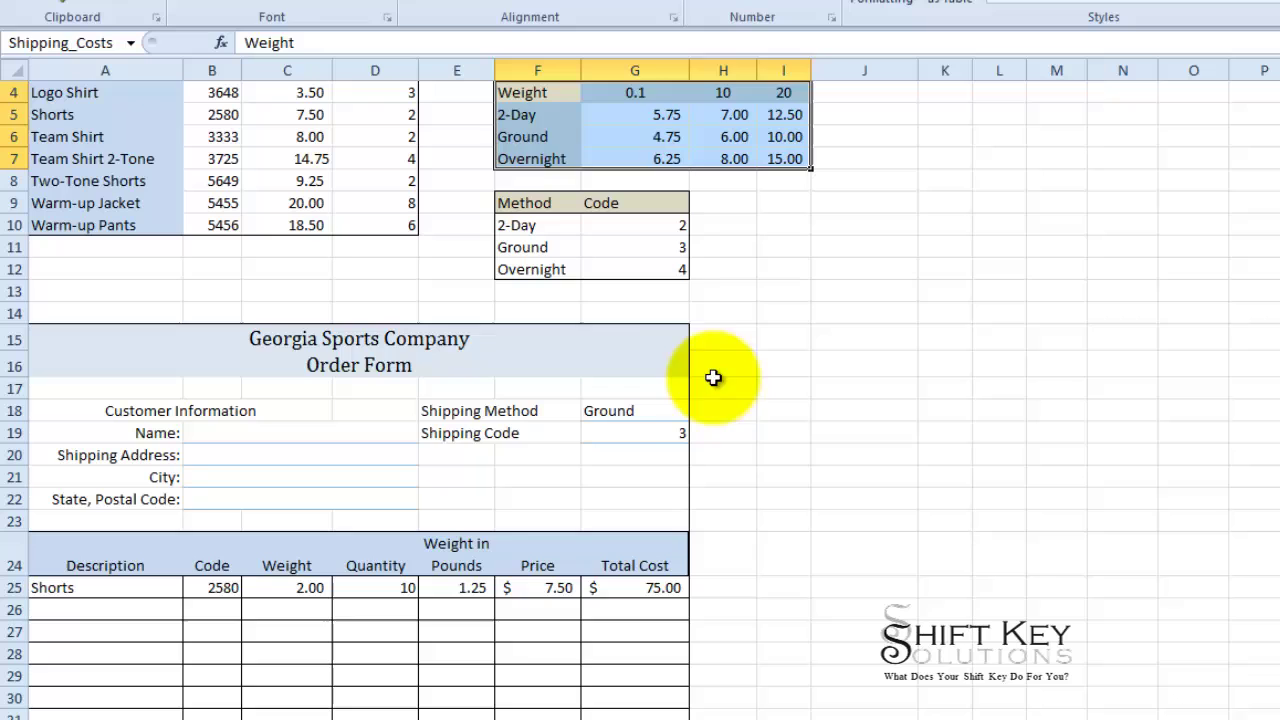
pyautogui.click(651, 301)
pyautogui.scroll(-8, 651, 301)
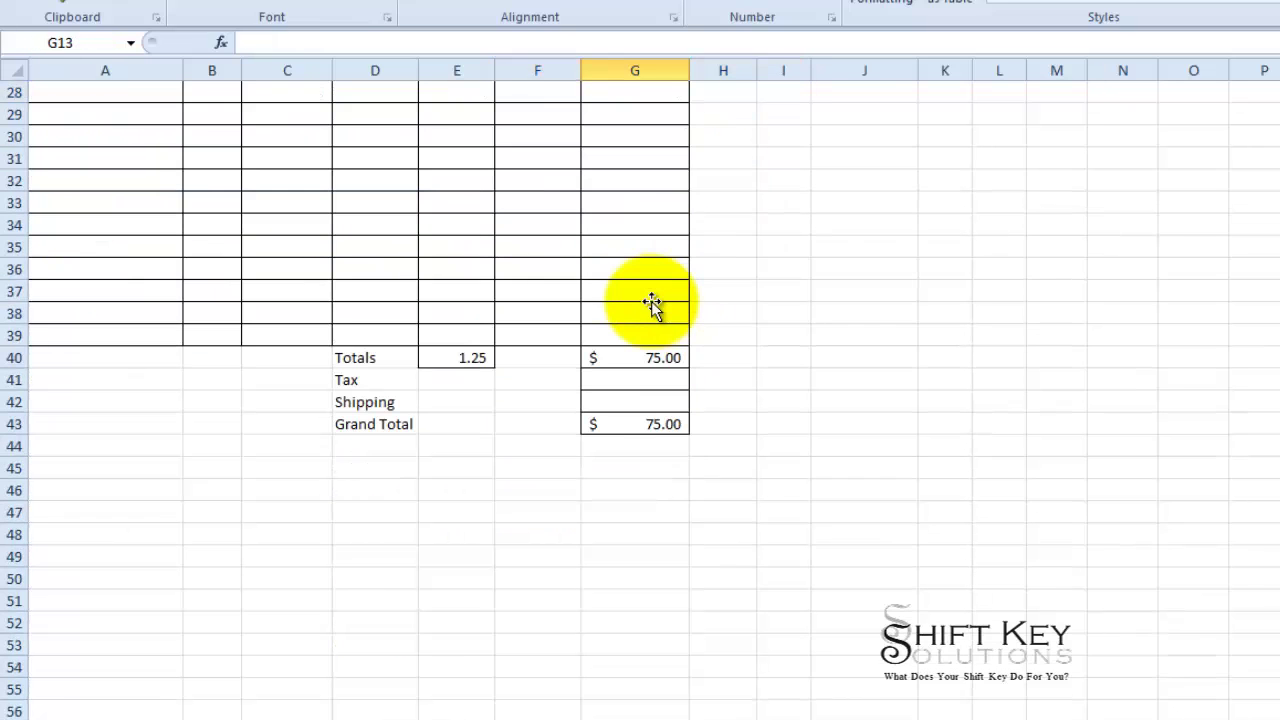
# Begin an HLOOKUP in the Shipping cell G42 with total weight E40 as the lookup value and Shipping_Costs as the table array.
pyautogui.click(640, 402)
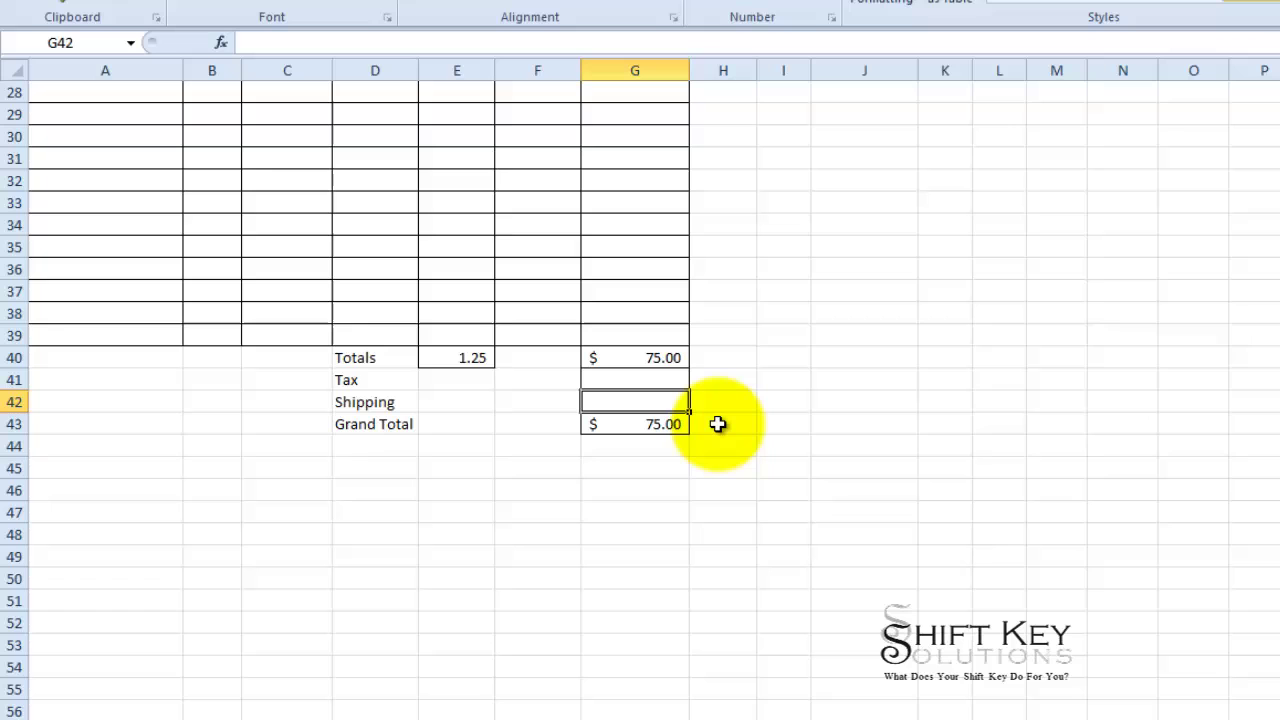
pyautogui.scroll(2, 717, 424)
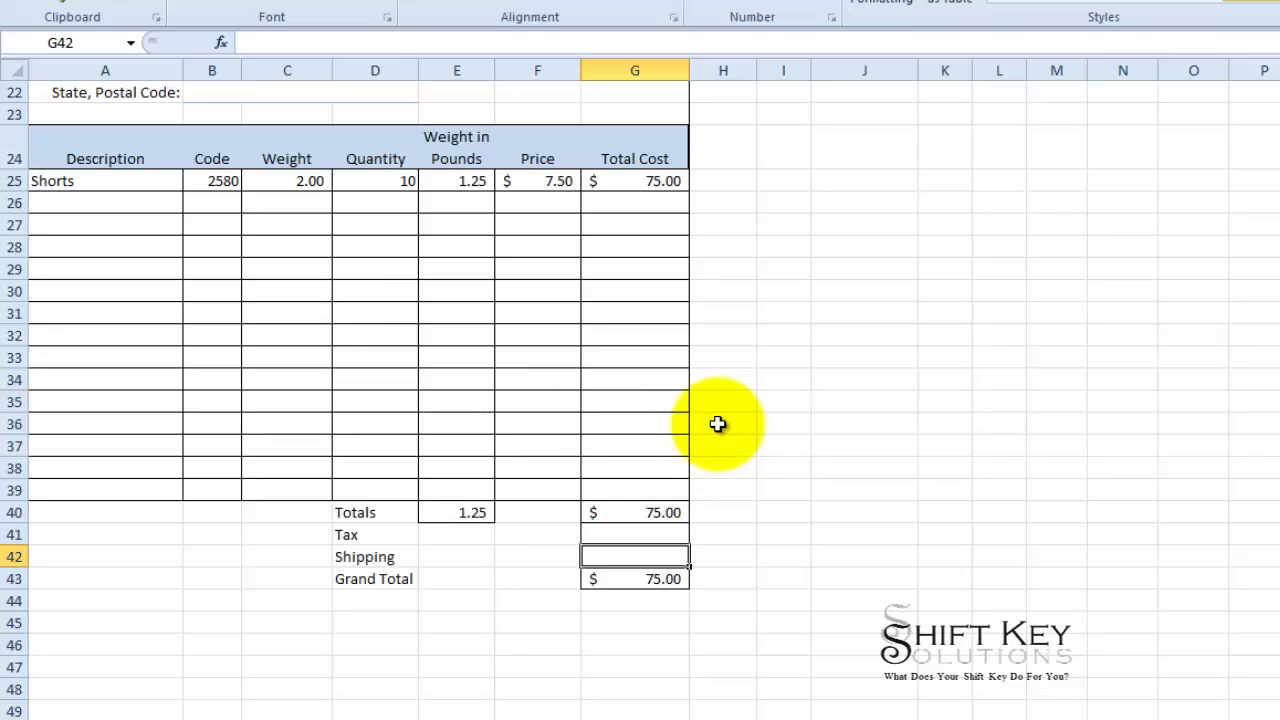
pyautogui.scroll(6, 757, 466)
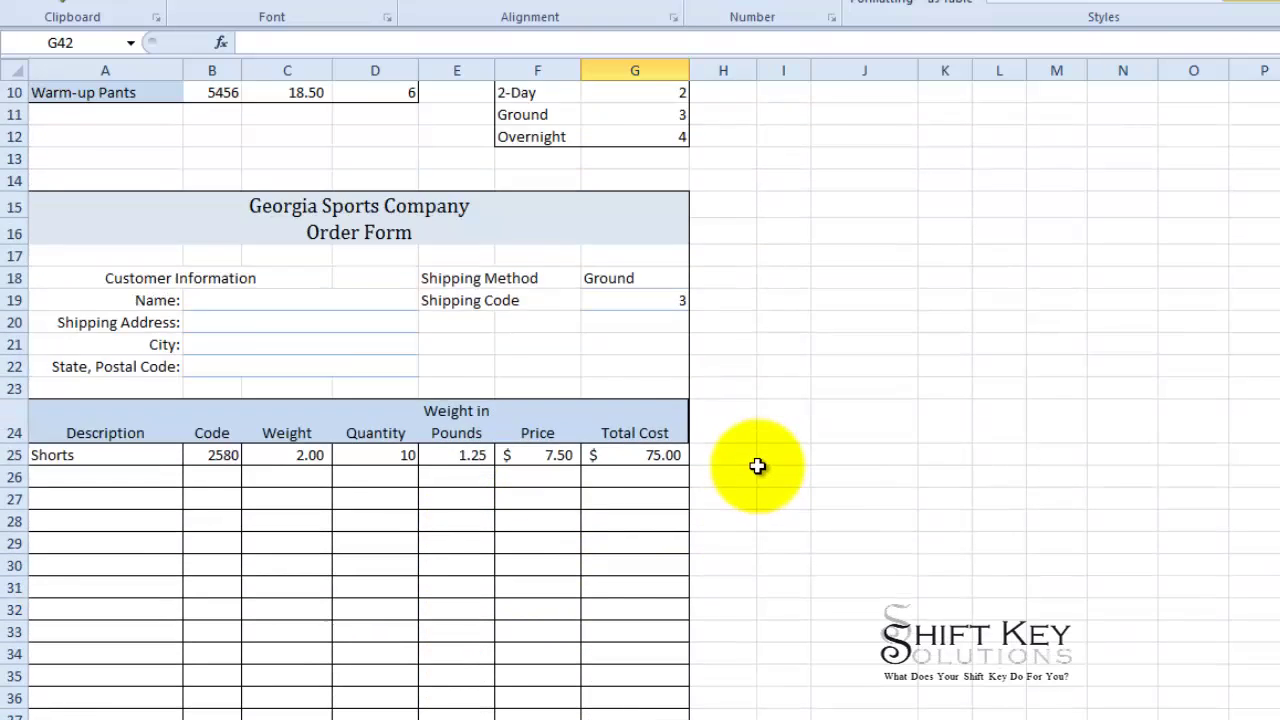
pyautogui.scroll(1, 691, 244)
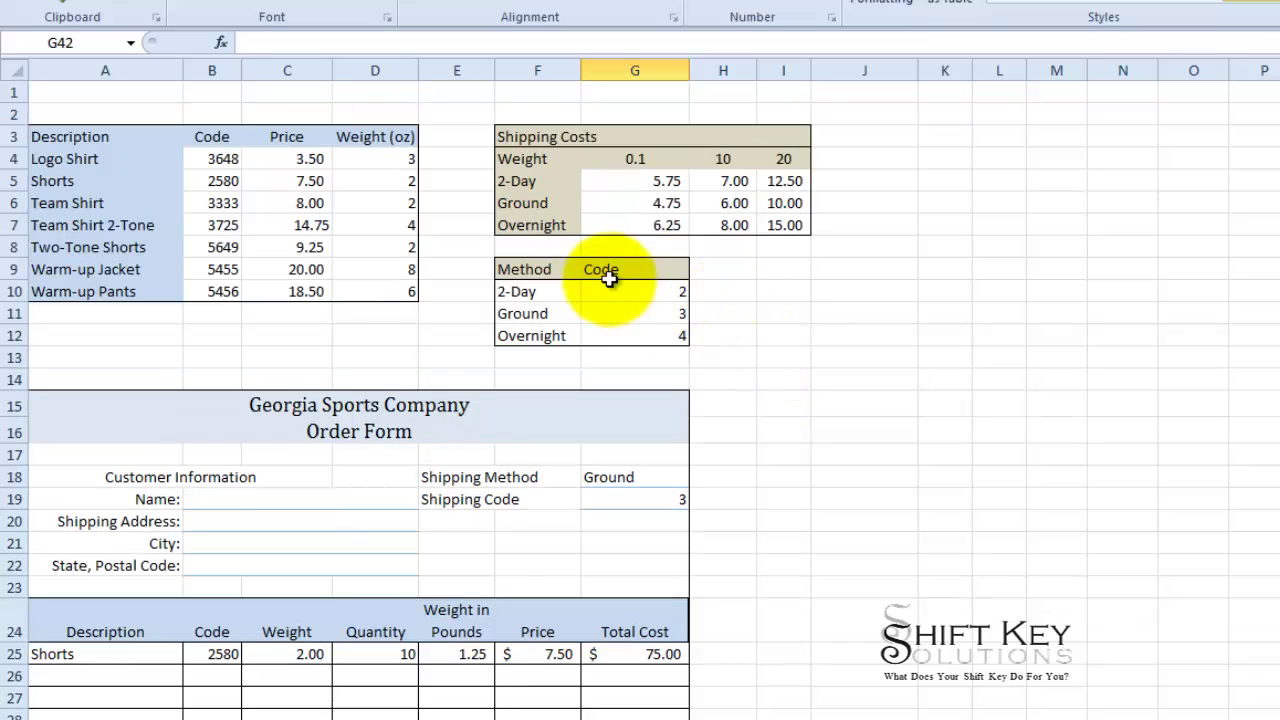
pyautogui.scroll(-7, 769, 454)
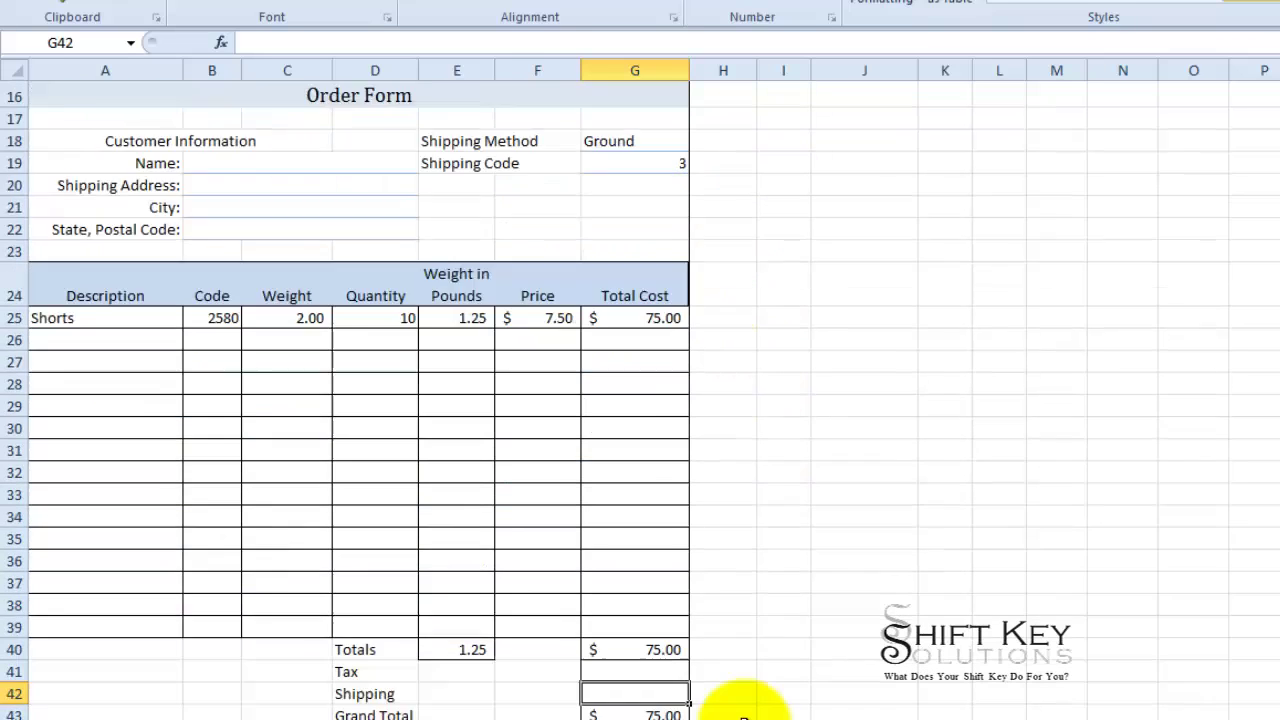
pyautogui.write('=hl')
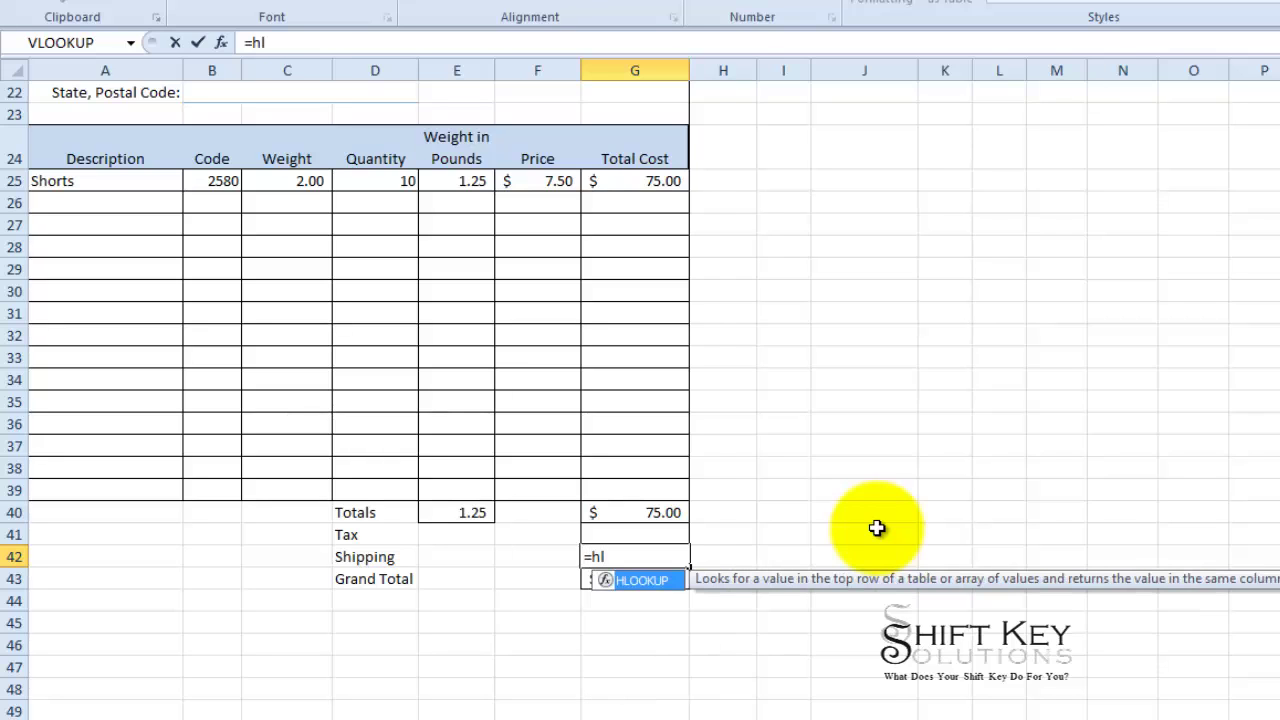
pyautogui.press('Tab')
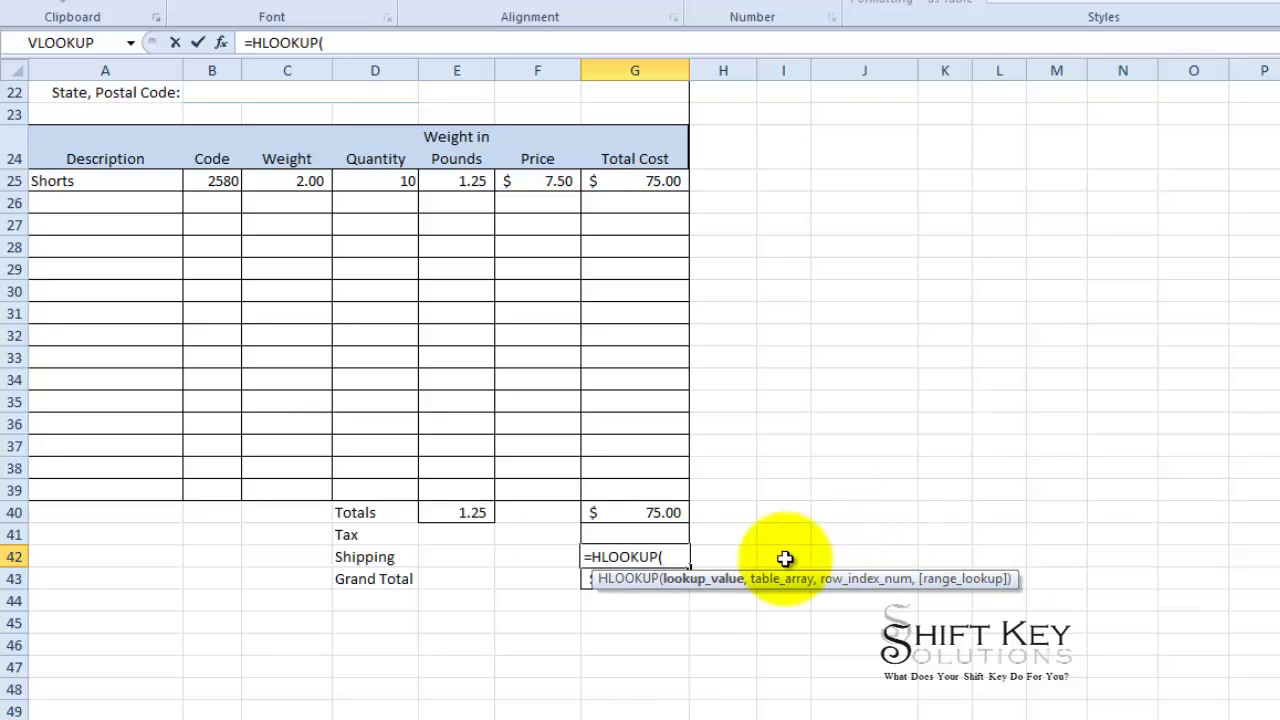
pyautogui.click(459, 513)
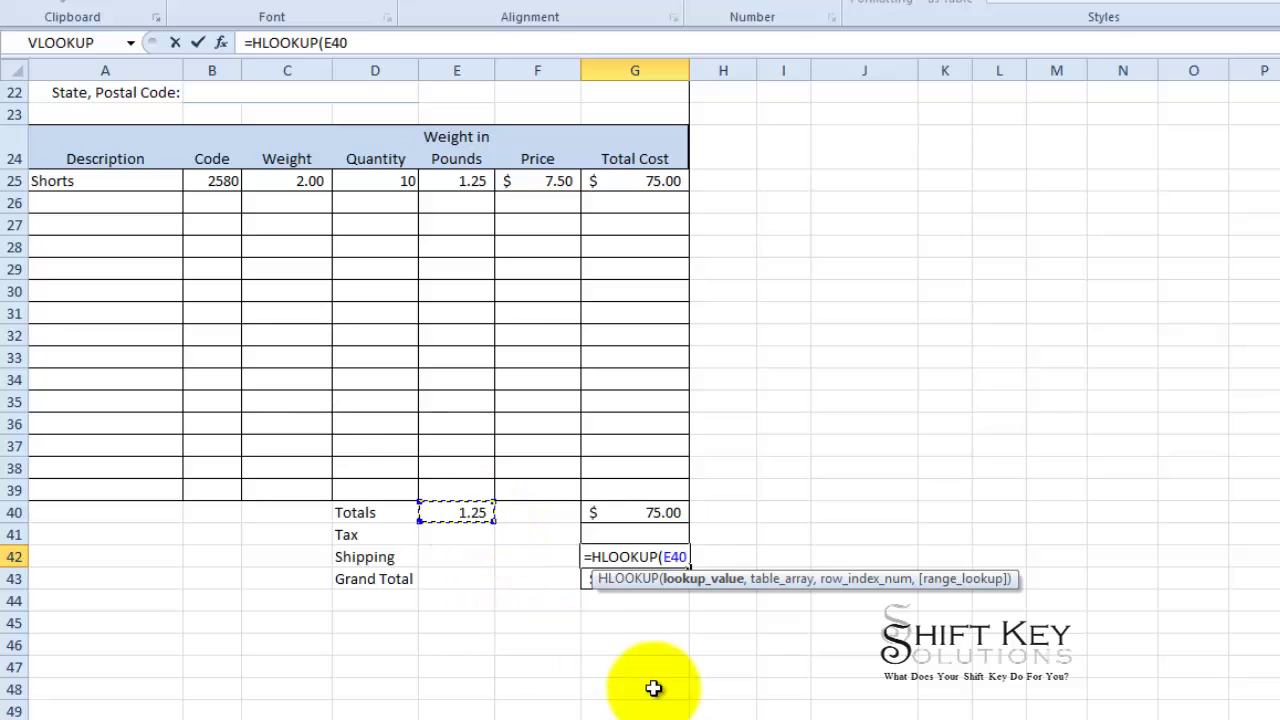
pyautogui.write(',')
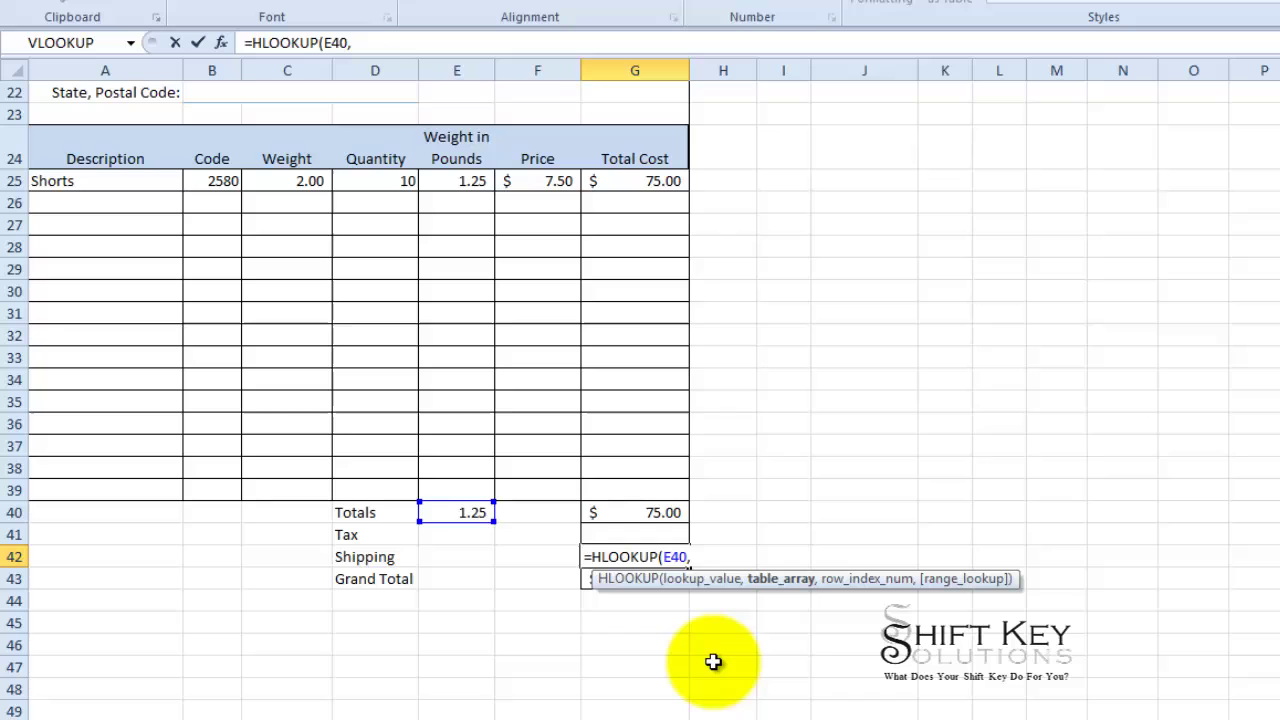
pyautogui.write('shi')
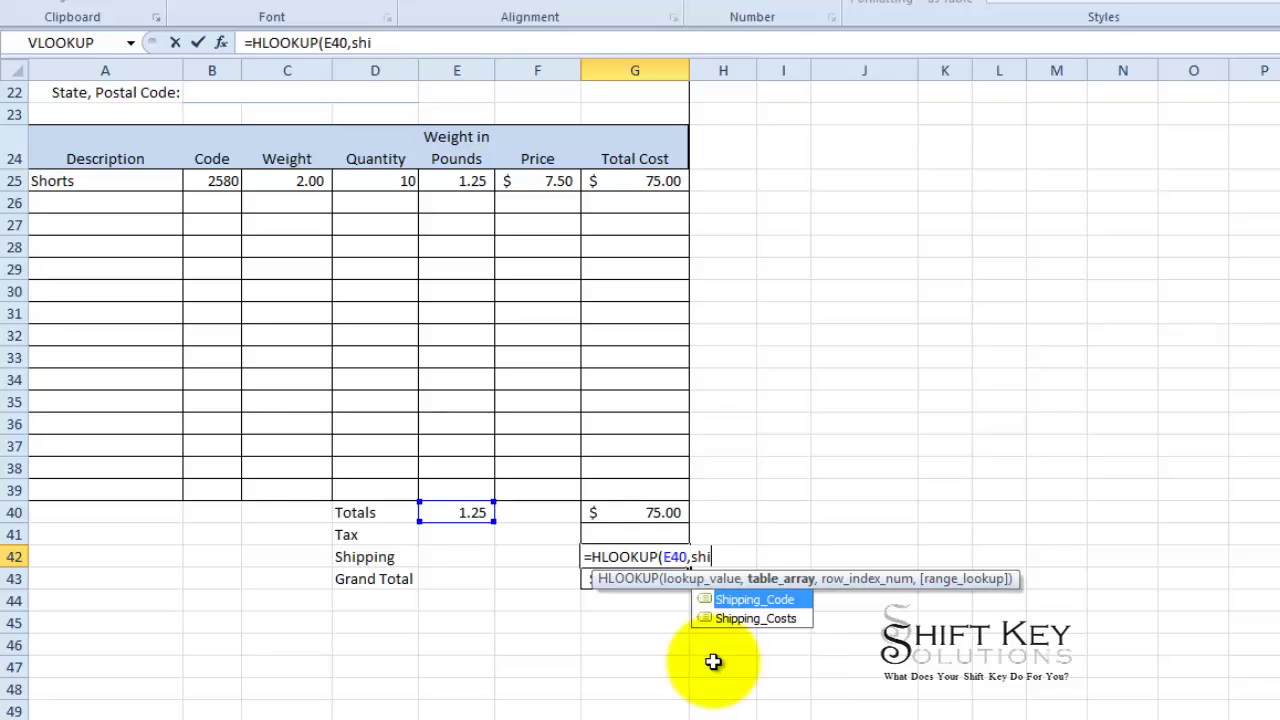
pyautogui.press('Down')
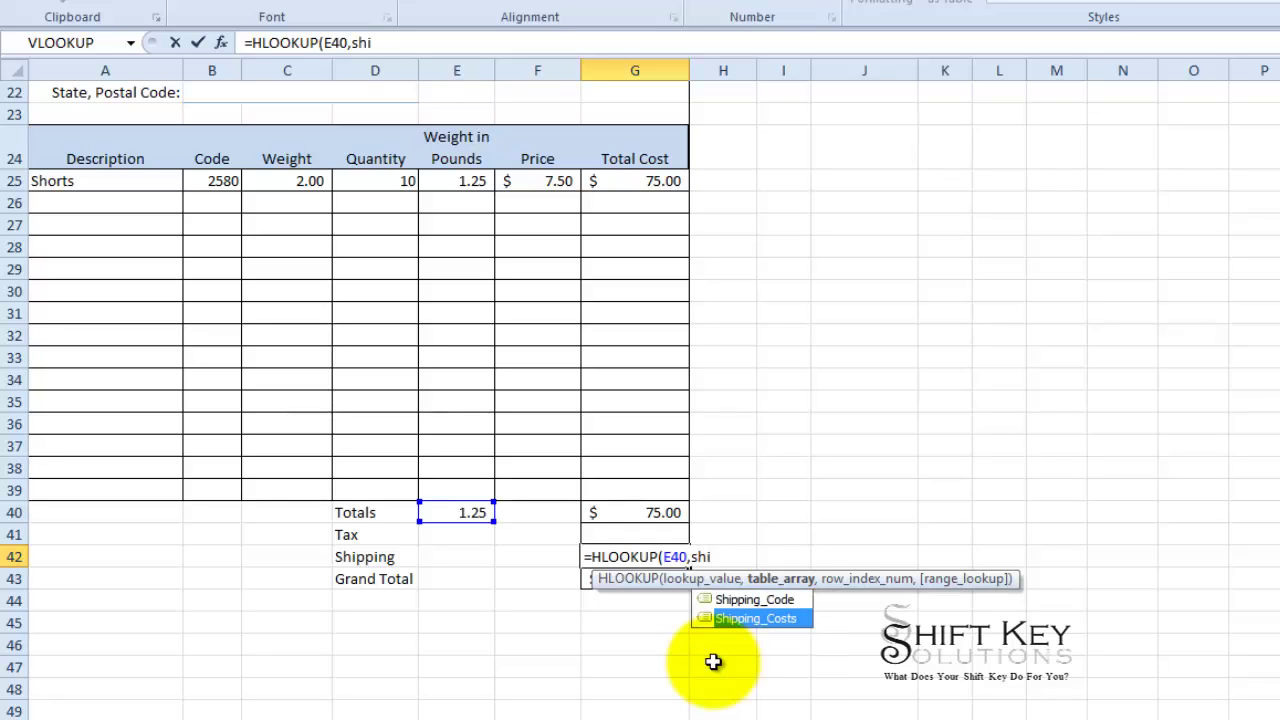
pyautogui.press('Tab')
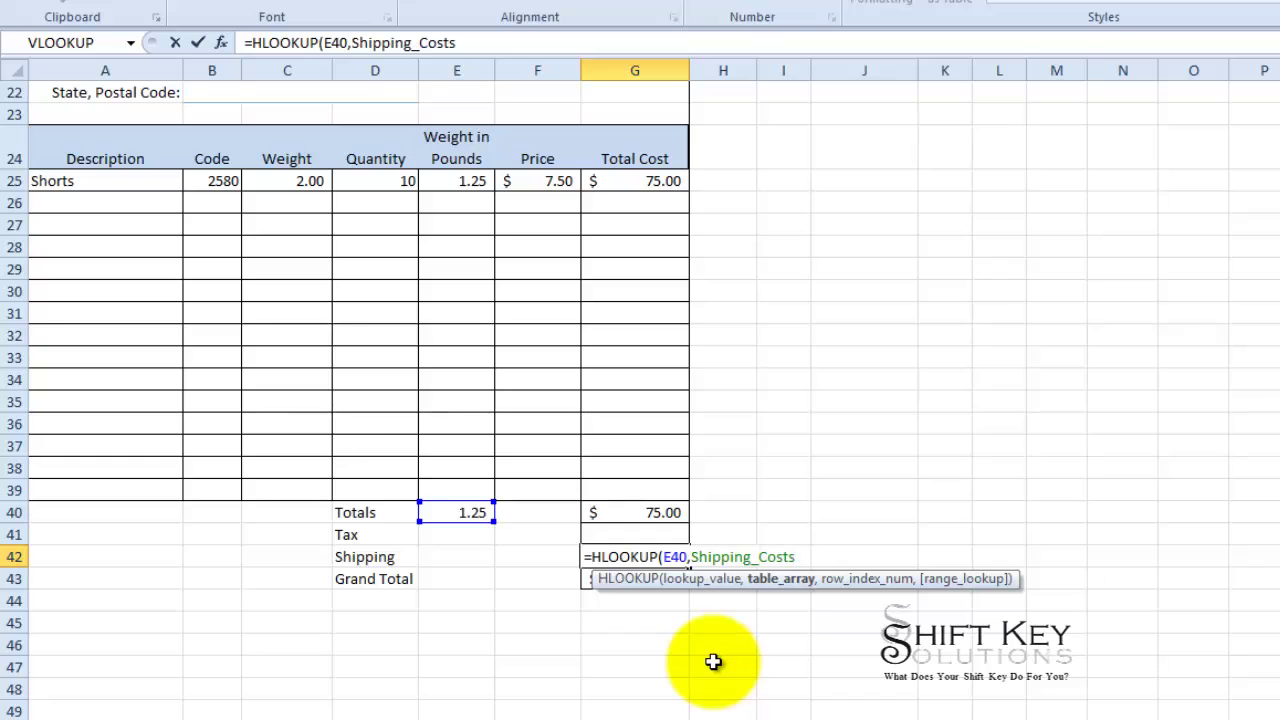
pyautogui.write(',')
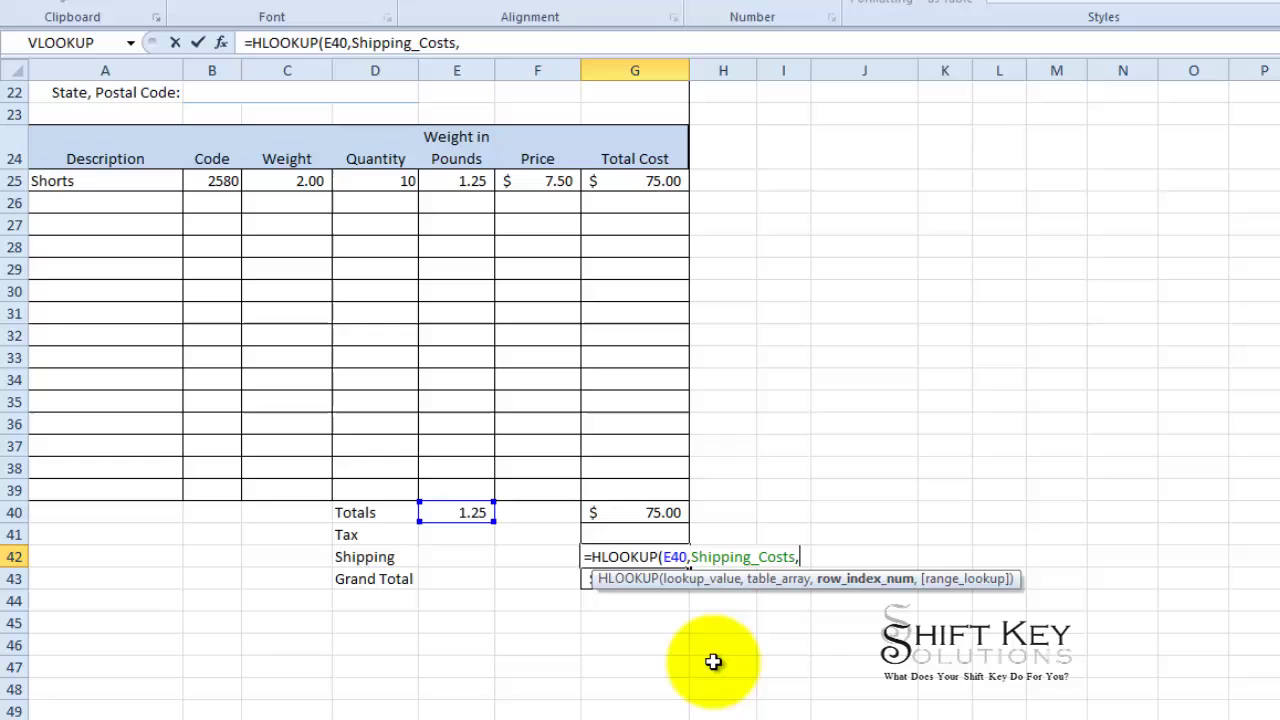
# Complete the HLOOKUP in G42 with Shipping_Code as the row index and an approximate match.
pyautogui.scroll(2, 713, 661)
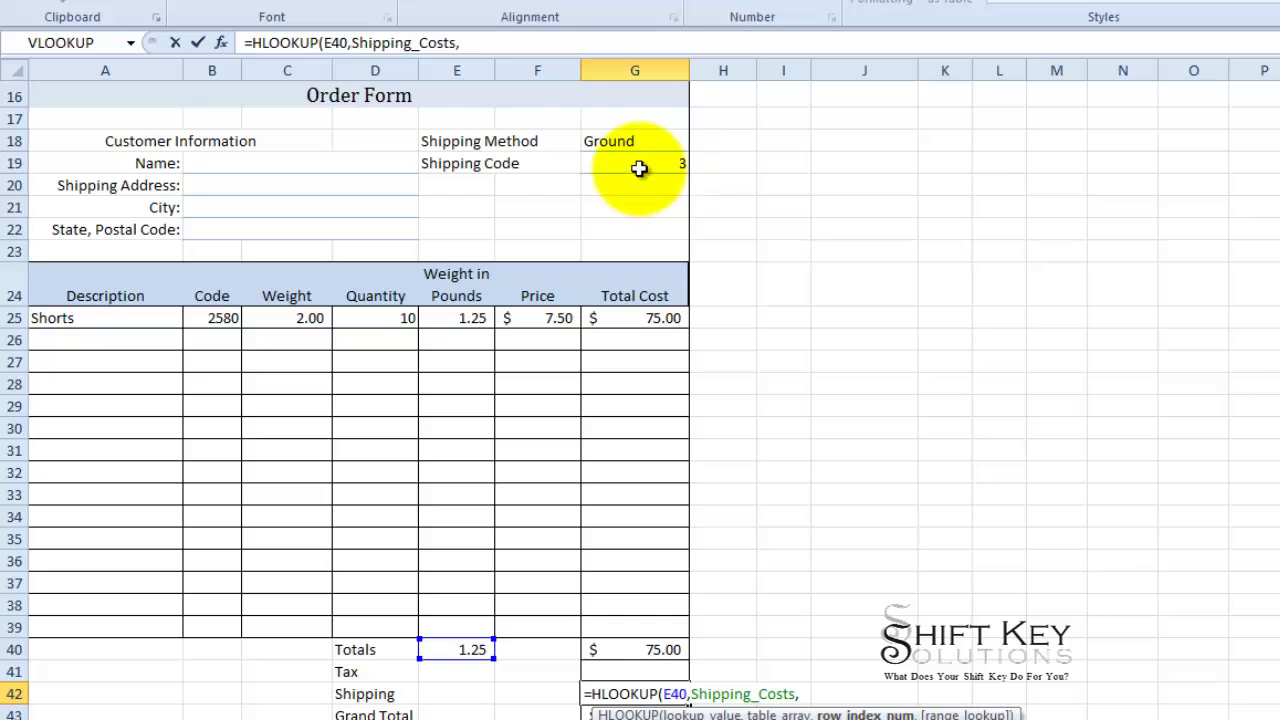
pyautogui.scroll(4, 740, 265)
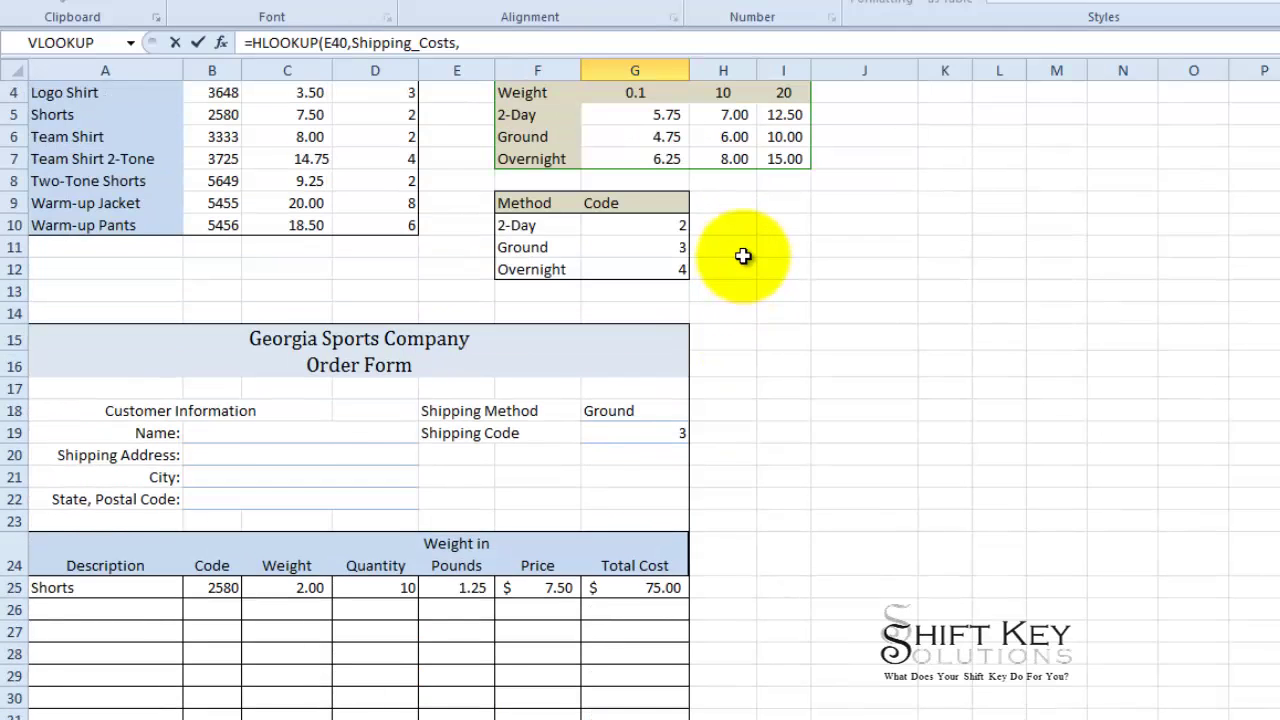
pyautogui.scroll(1, 743, 256)
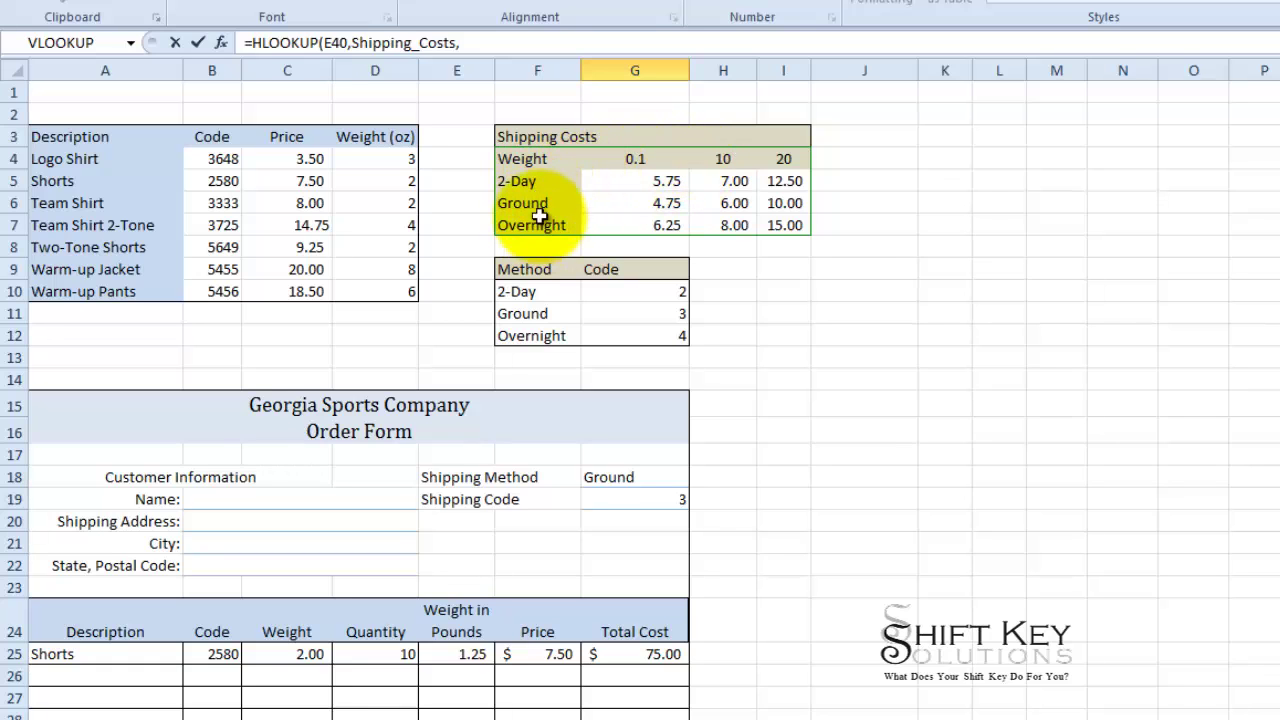
pyautogui.scroll(-4, 709, 421)
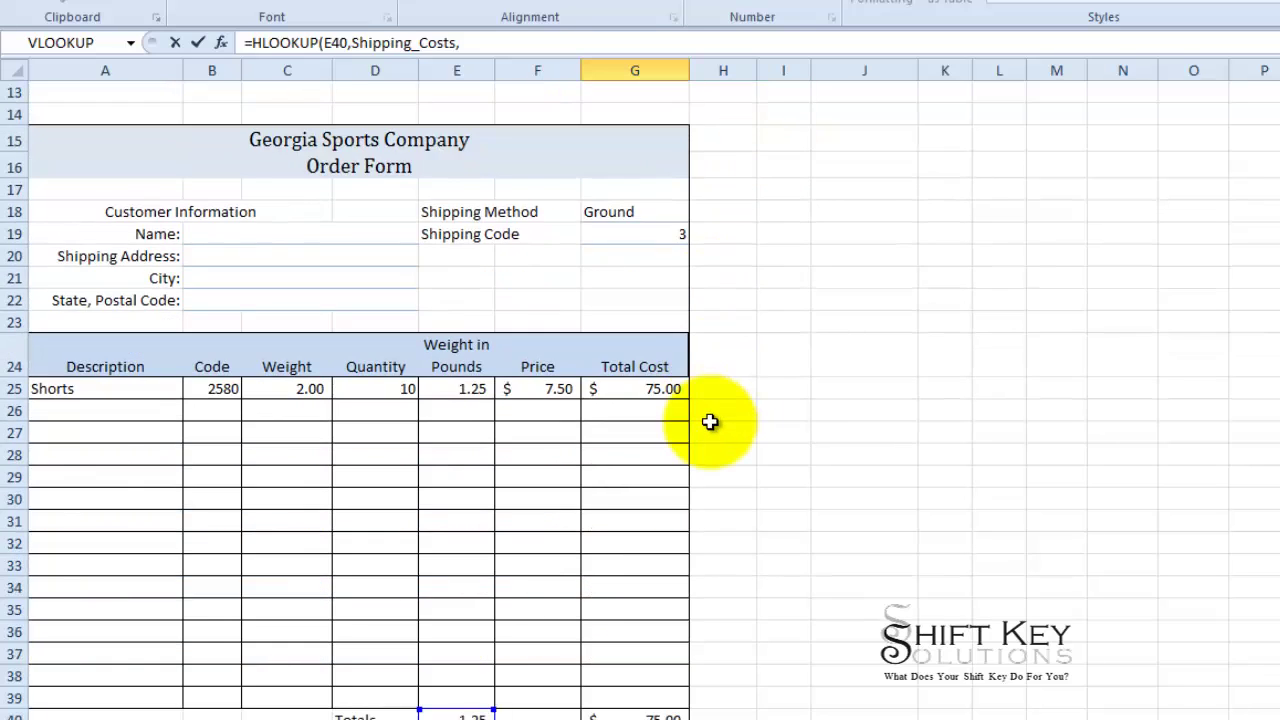
pyautogui.scroll(-1, 802, 447)
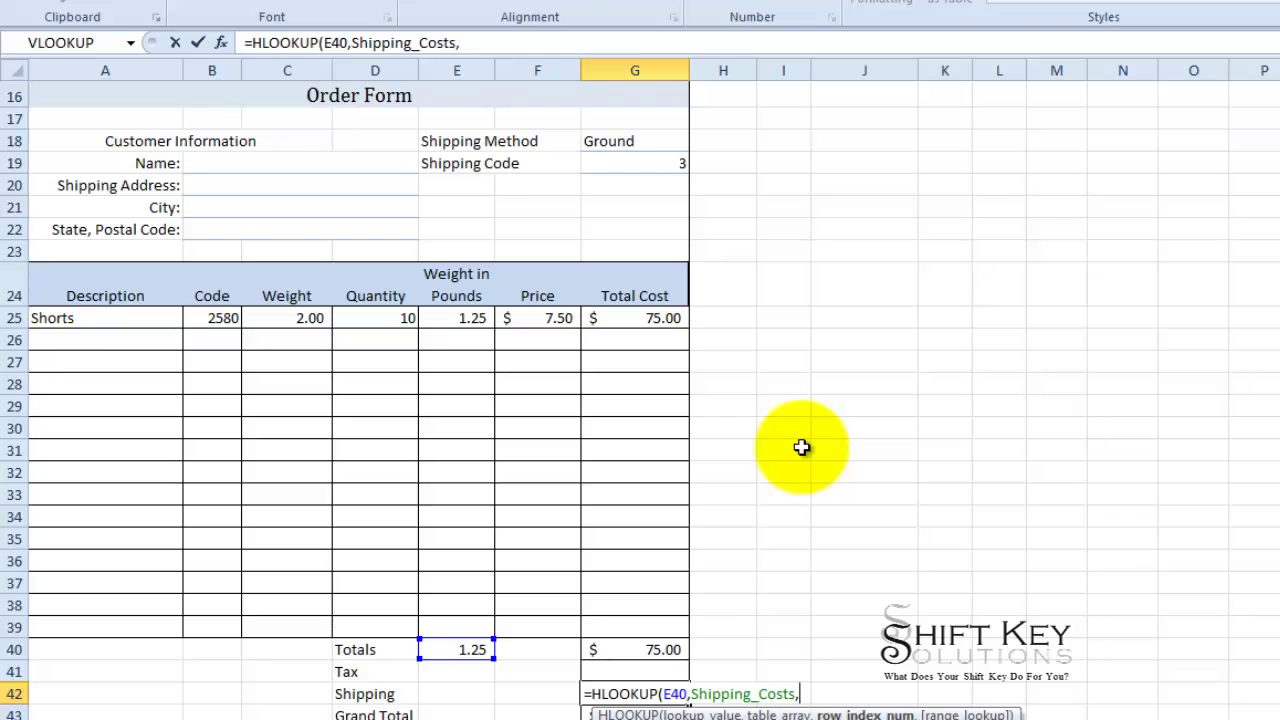
pyautogui.write('shi')
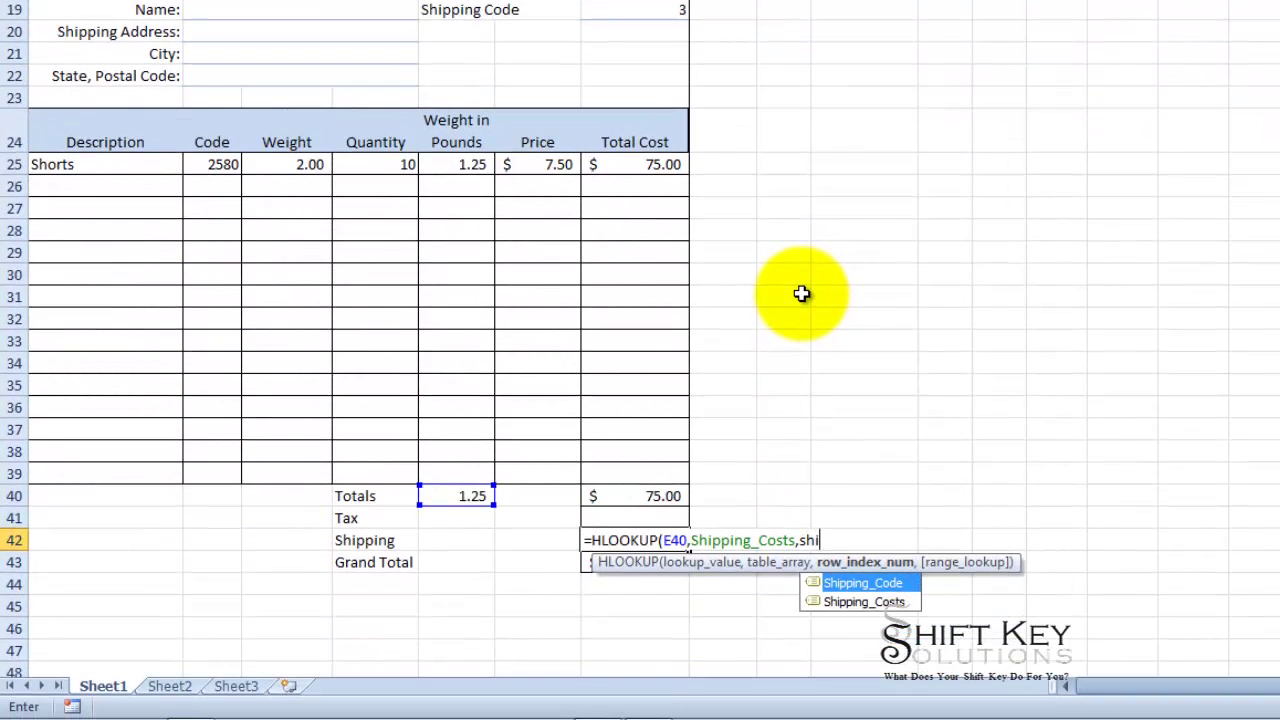
pyautogui.press('Tab')
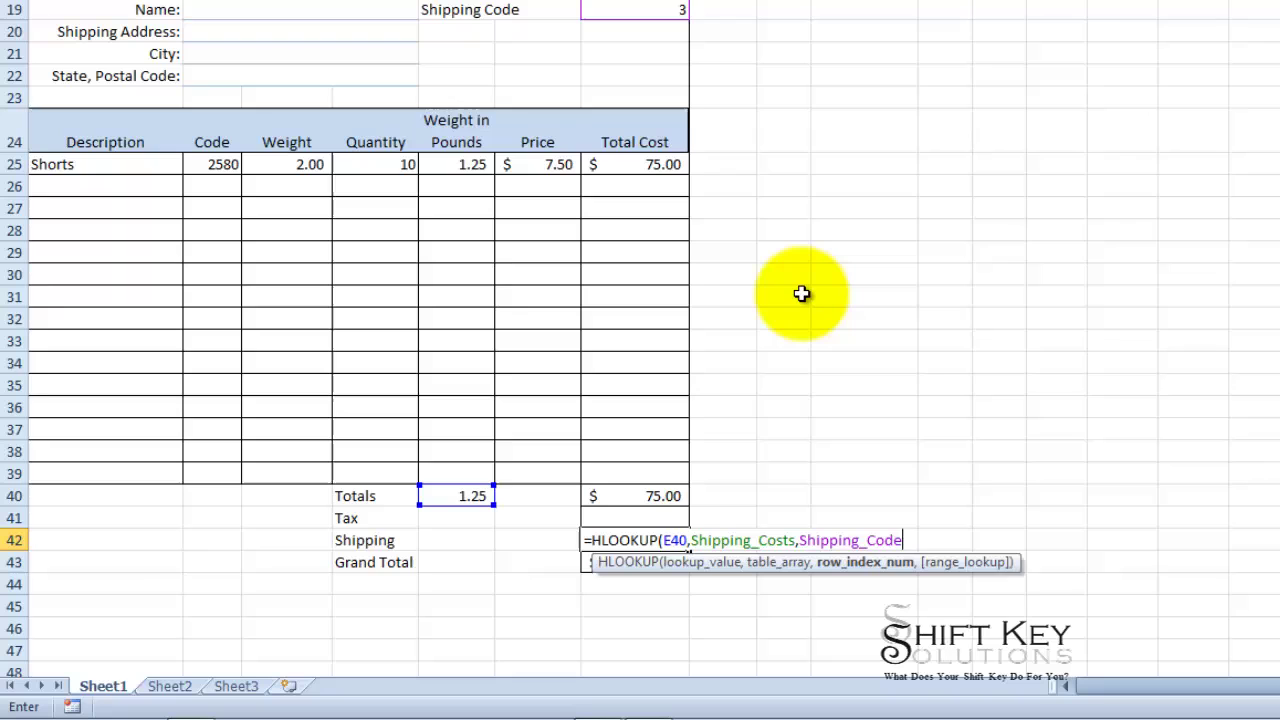
pyautogui.write(',')
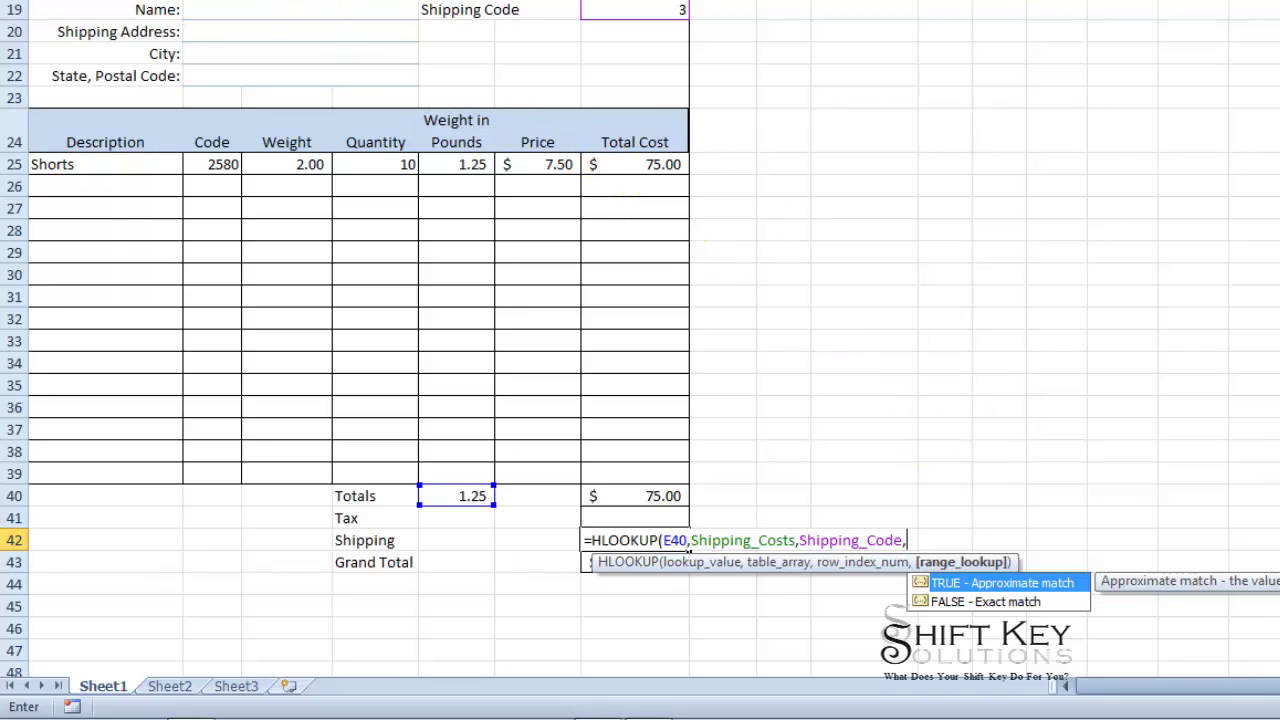
pyautogui.press('Return')
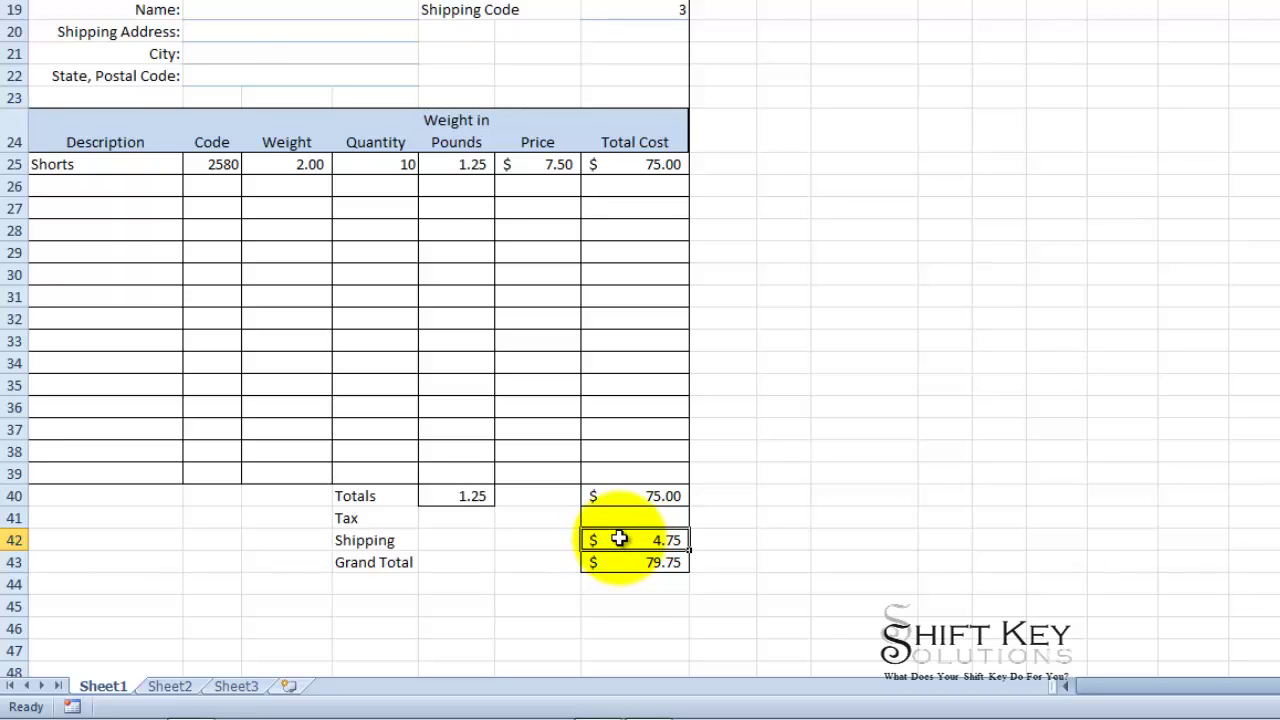
# Compare the shipping charge in G42 and total weight in E40 with the weight columns and Ground row of the shipping cost table.
pyautogui.scroll(5, 620, 540)
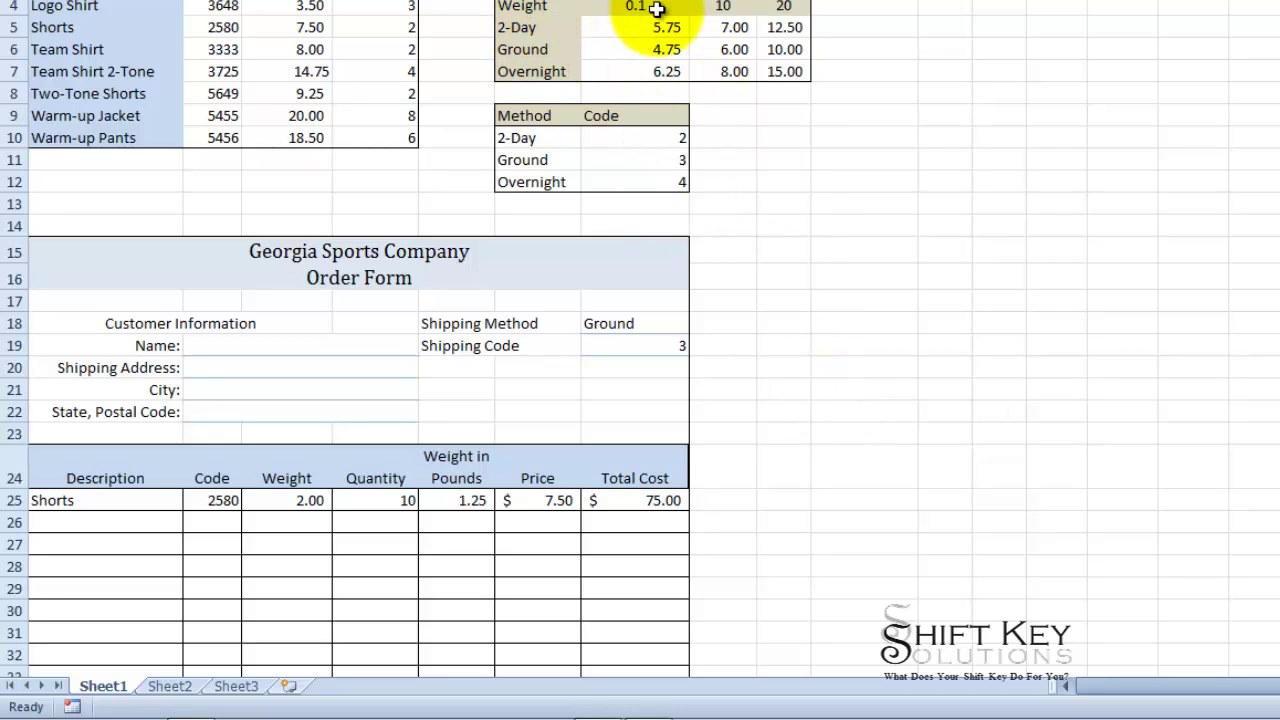
pyautogui.scroll(-4, 700, 263)
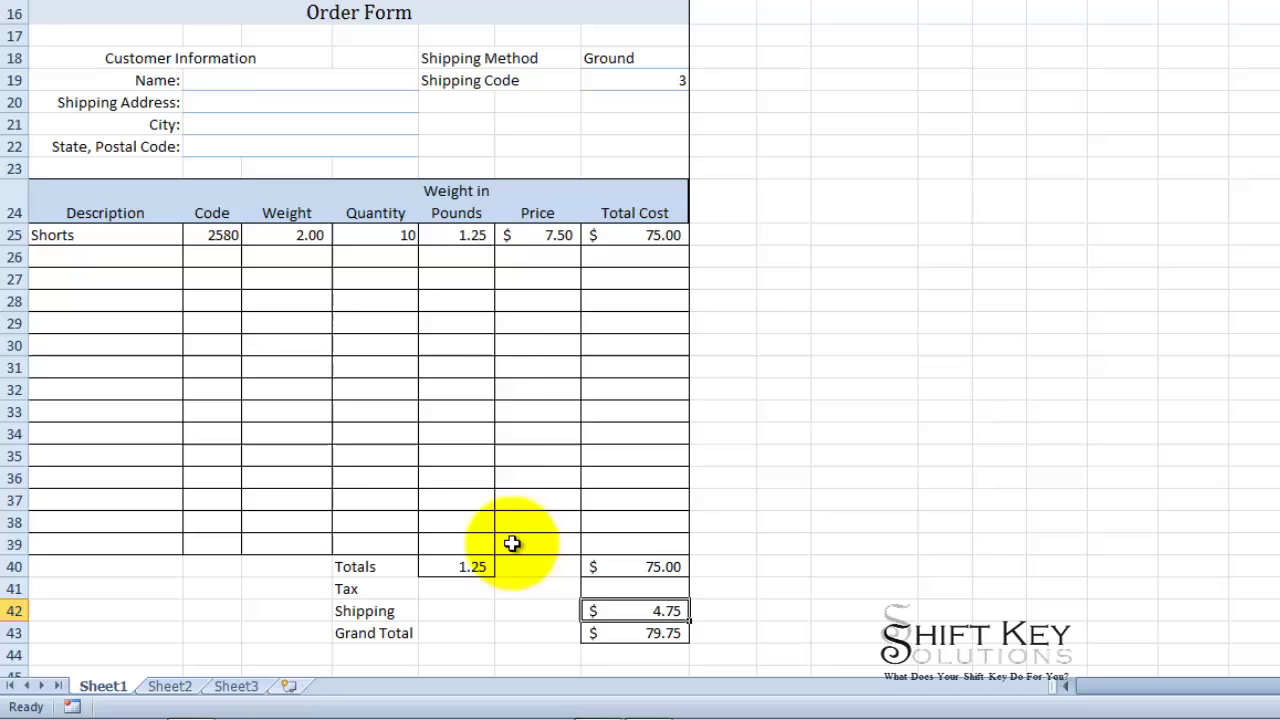
pyautogui.scroll(-1, 490, 530)
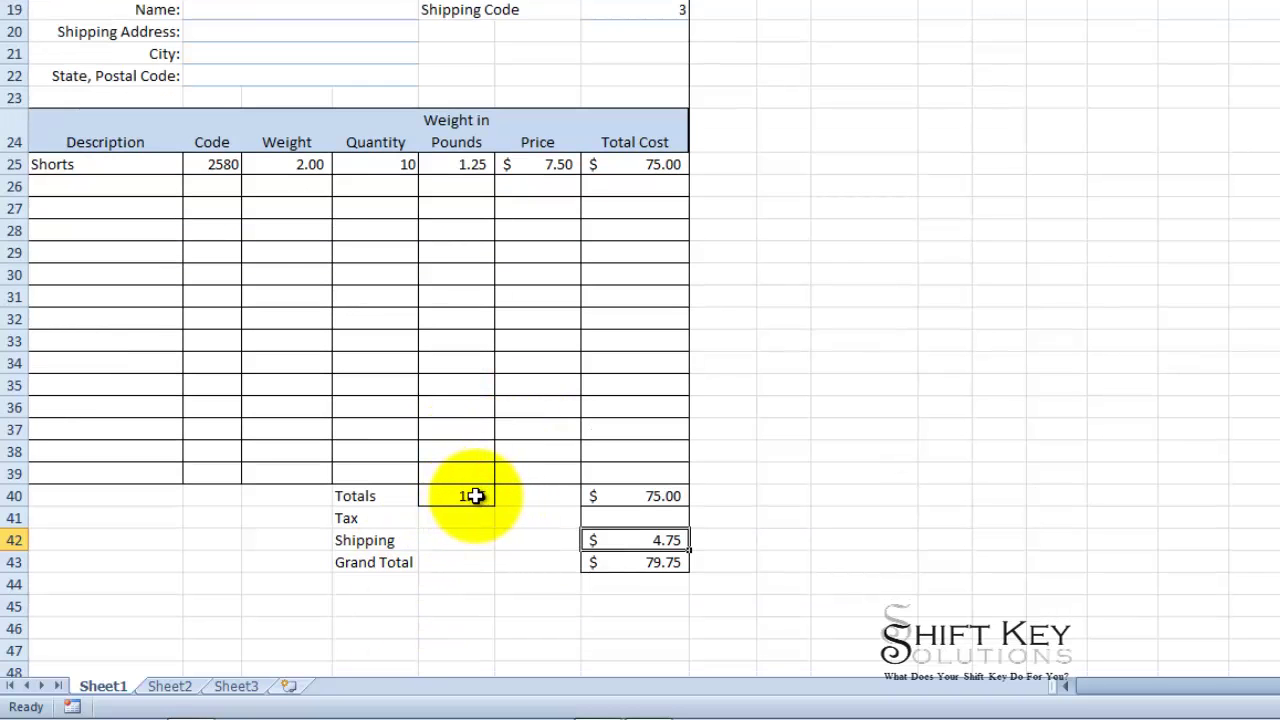
pyautogui.click(475, 496)
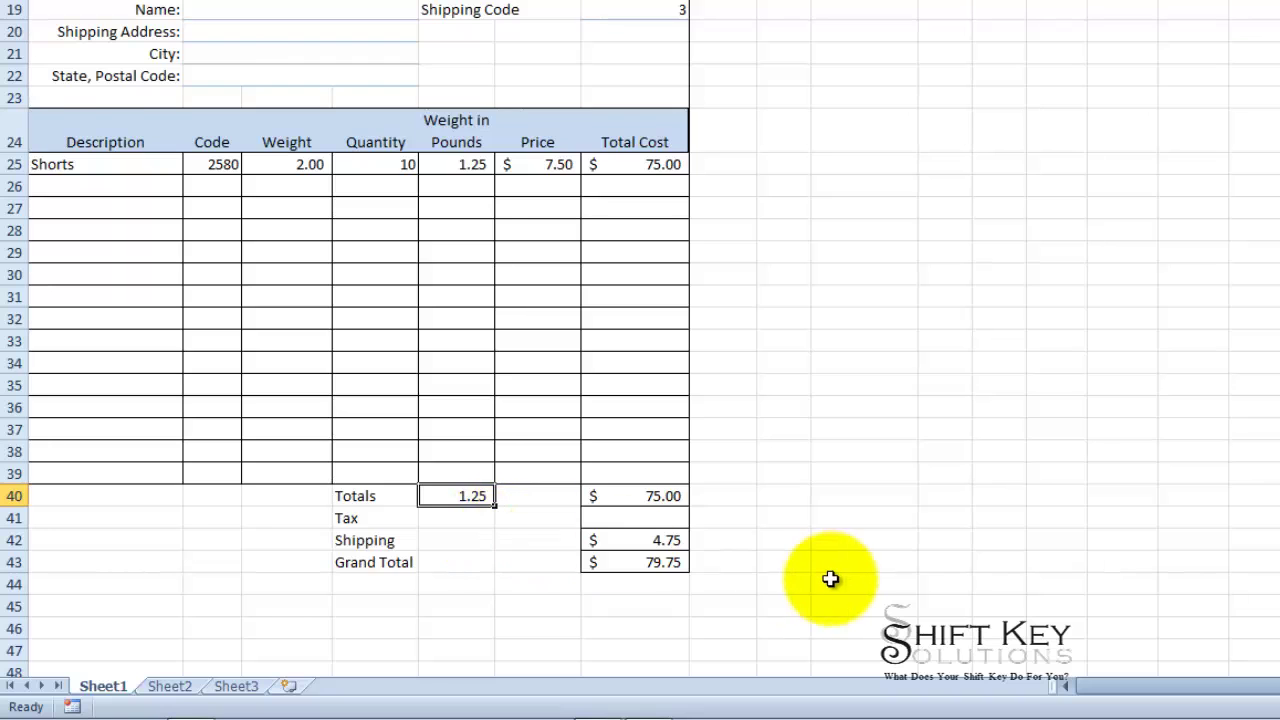
pyautogui.scroll(5, 830, 579)
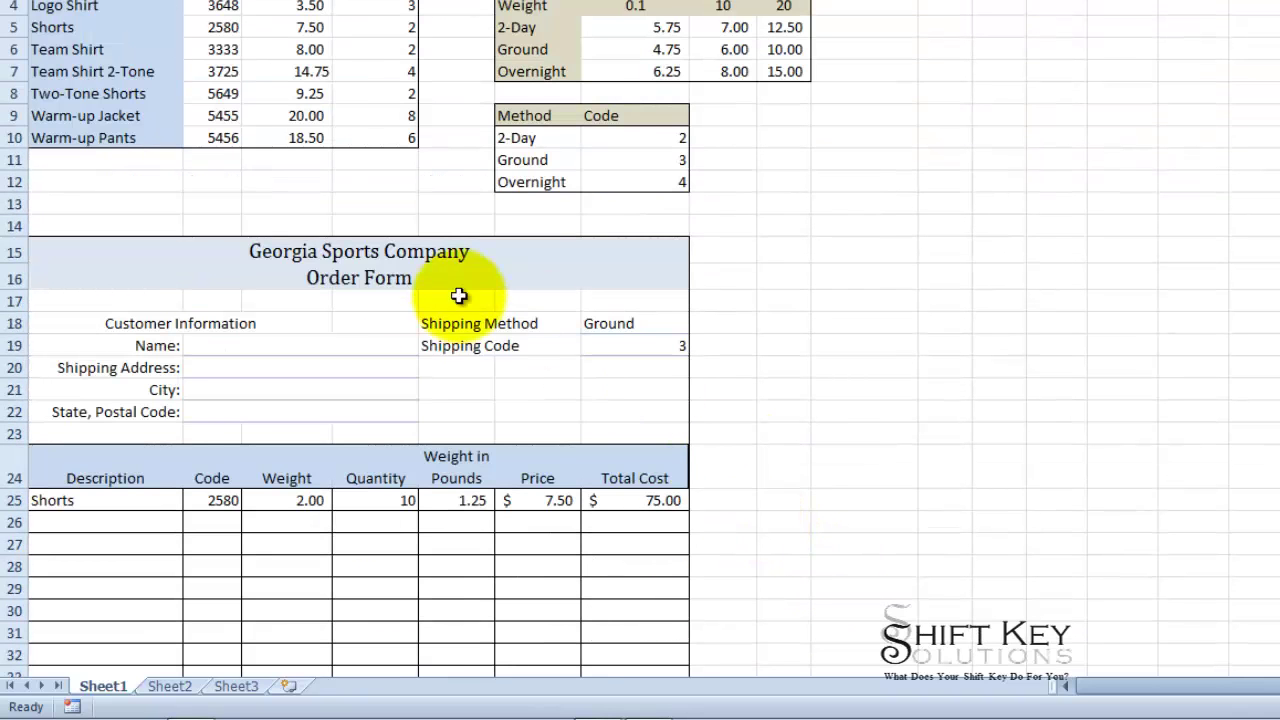
pyautogui.click(140, 207)
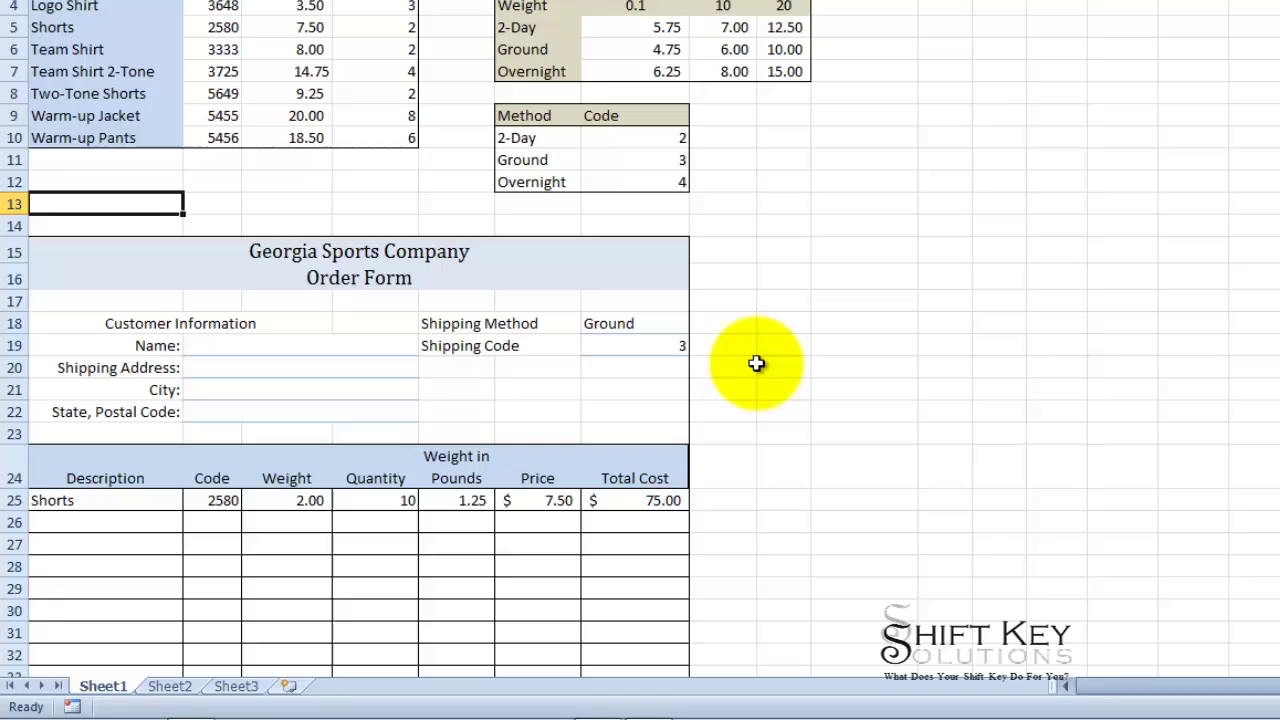